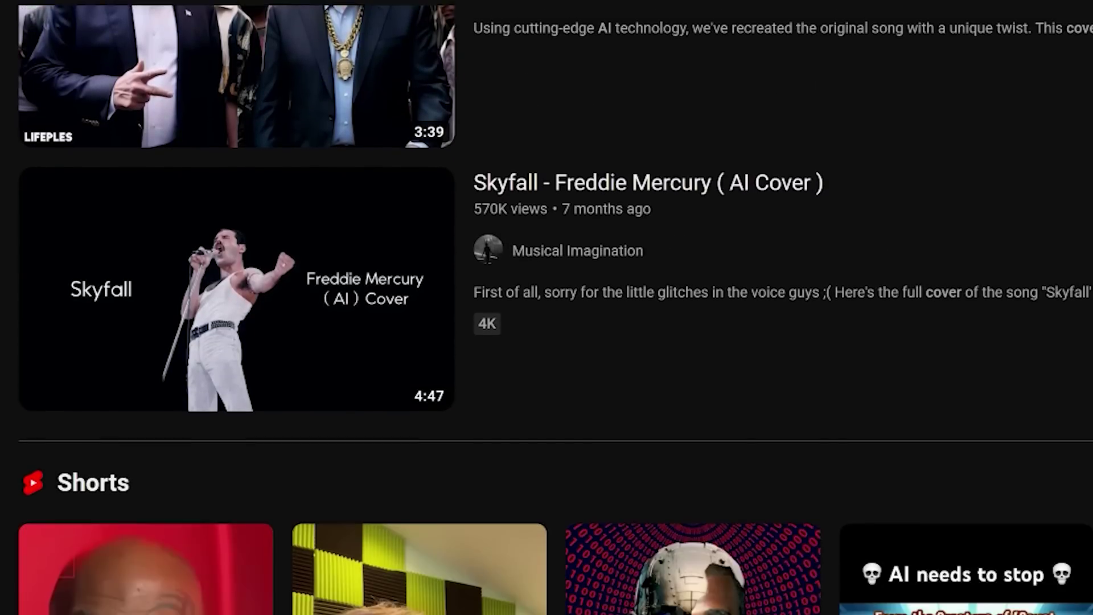
Scroll down through the YouTube AI cover song search results.
{"action": "scroll", "coordinate": [546, 307], "scroll_direction": "down", "scroll_amount": 20}
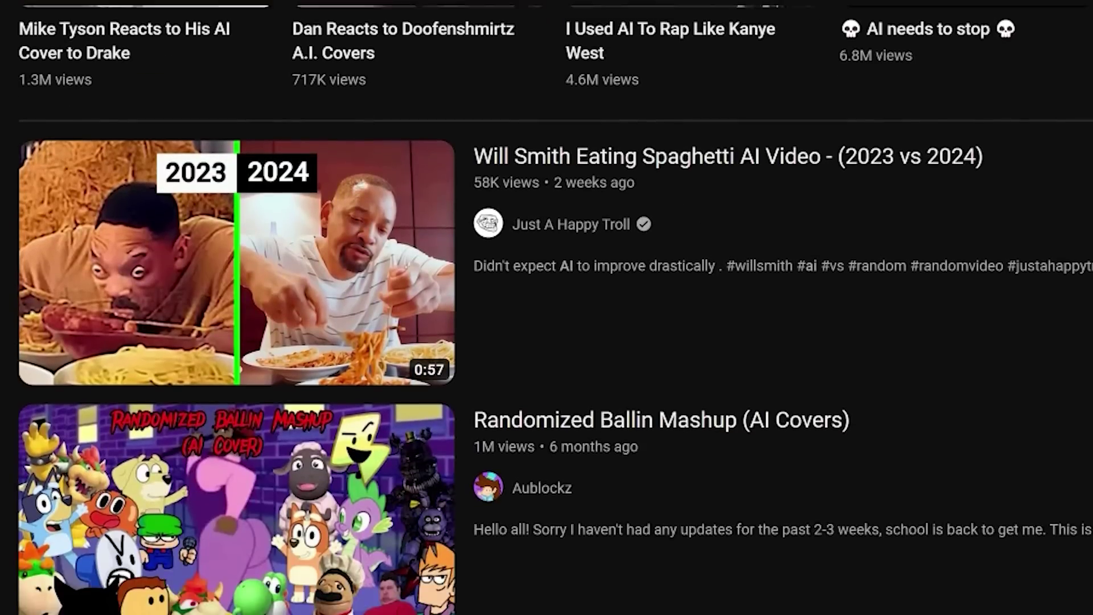
{"action": "scroll", "coordinate": [546, 307], "scroll_direction": "down", "scroll_amount": 20}
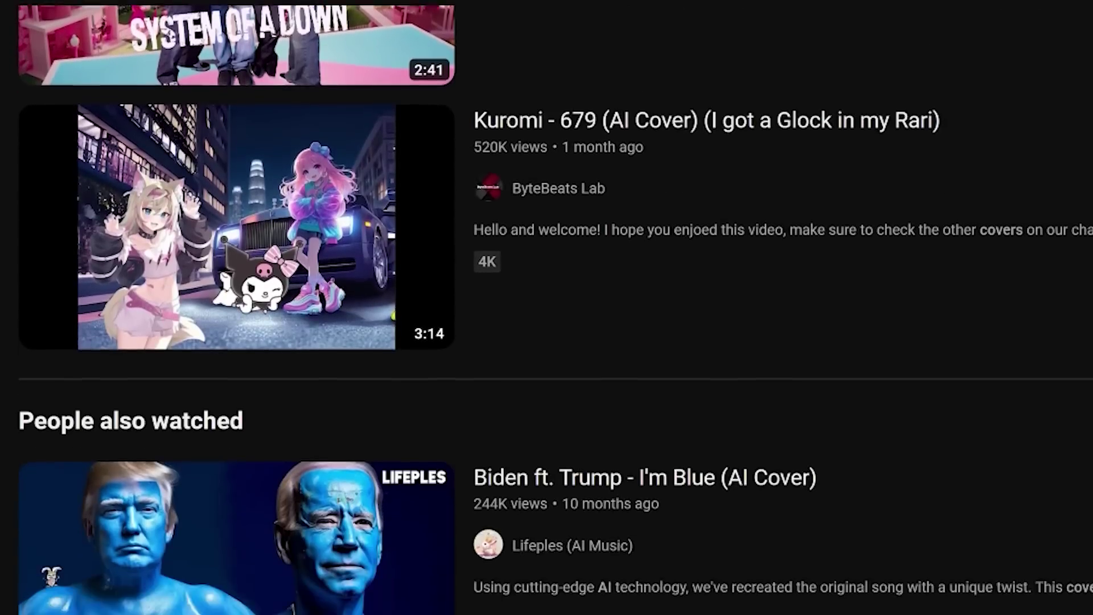
{"action": "scroll", "coordinate": [547, 307], "scroll_direction": "down", "scroll_amount": 20}
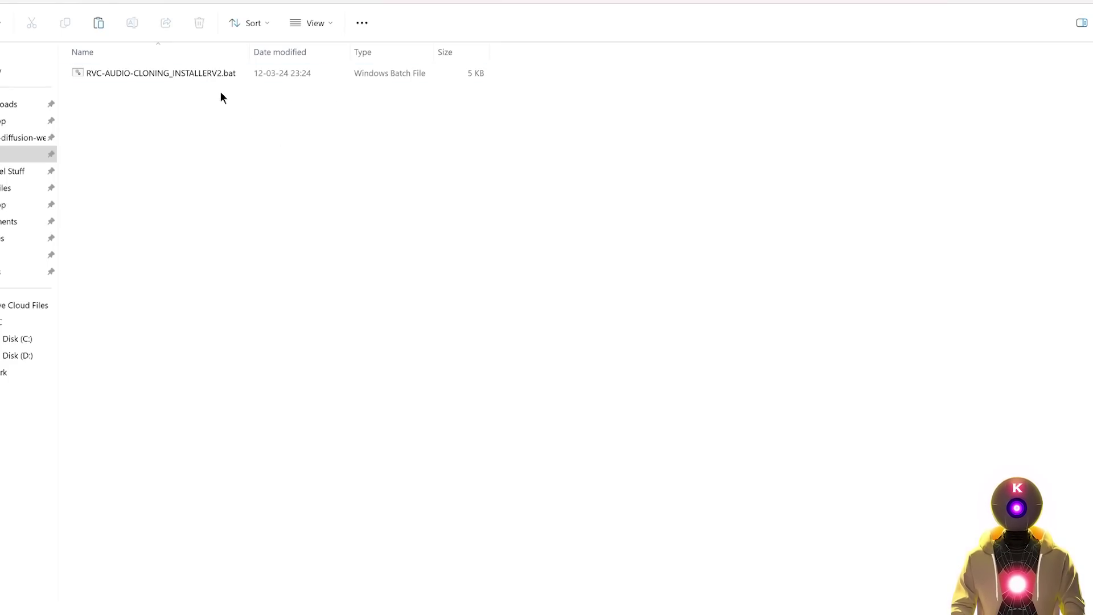
Run RVC-AUDIO-CLONING_INSTALLERV2.bat to install and launch RVC WebUI.
{"action": "double_click", "coordinate": [178, 76]}
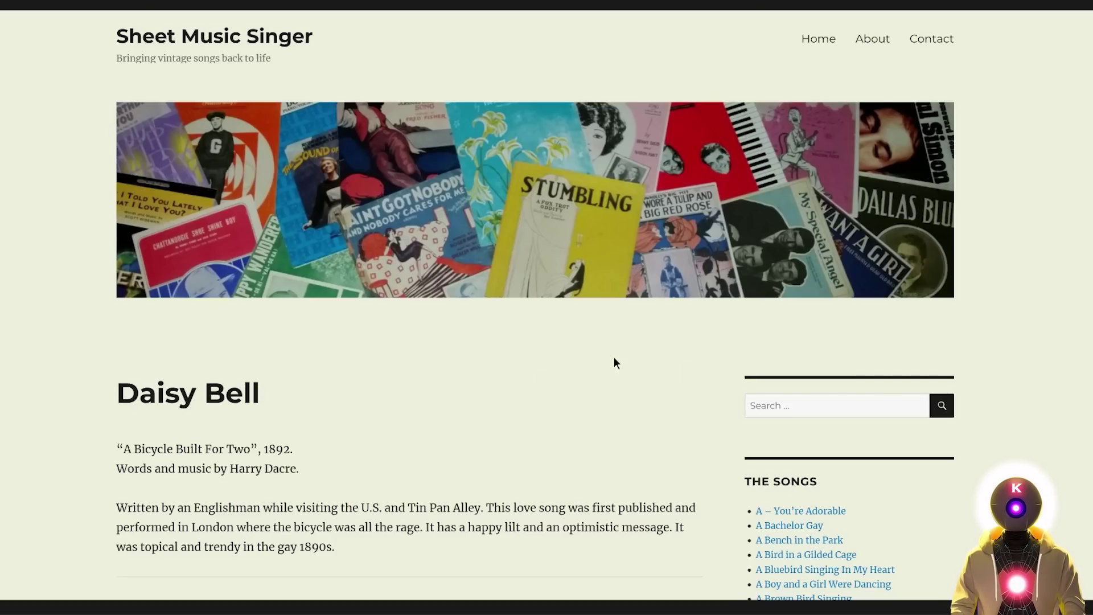
Scroll the Daisy Bell page down to the PDF sheet music and MIDI download.
{"action": "scroll", "coordinate": [614, 357], "scroll_direction": "down", "scroll_amount": 10}
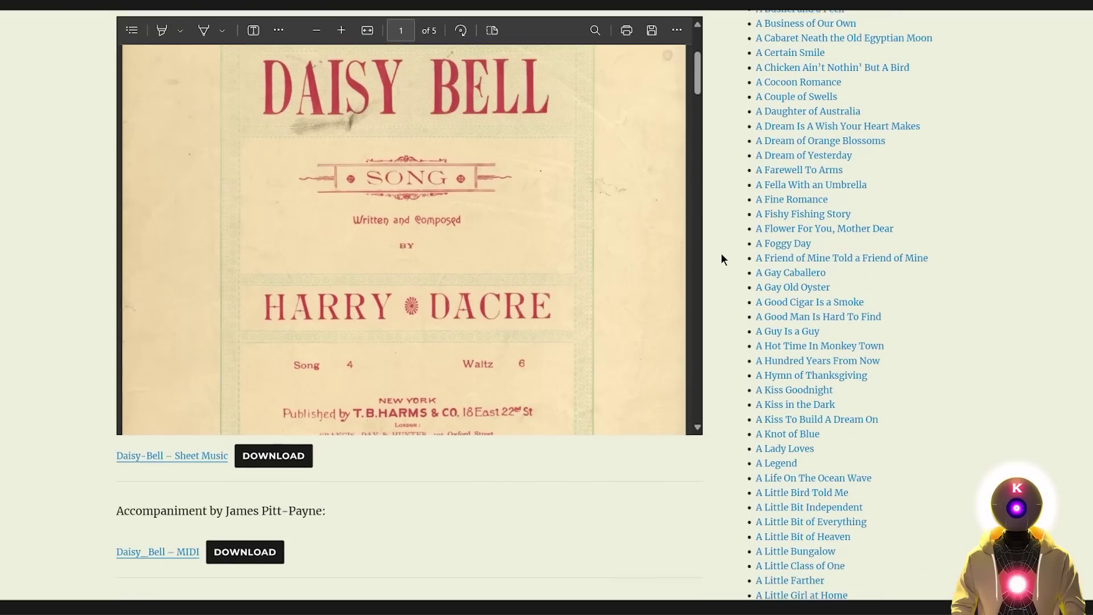
{"action": "scroll", "coordinate": [721, 258], "scroll_direction": "down", "scroll_amount": 1}
{"action": "scroll", "coordinate": [726, 257], "scroll_direction": "down", "scroll_amount": 5}
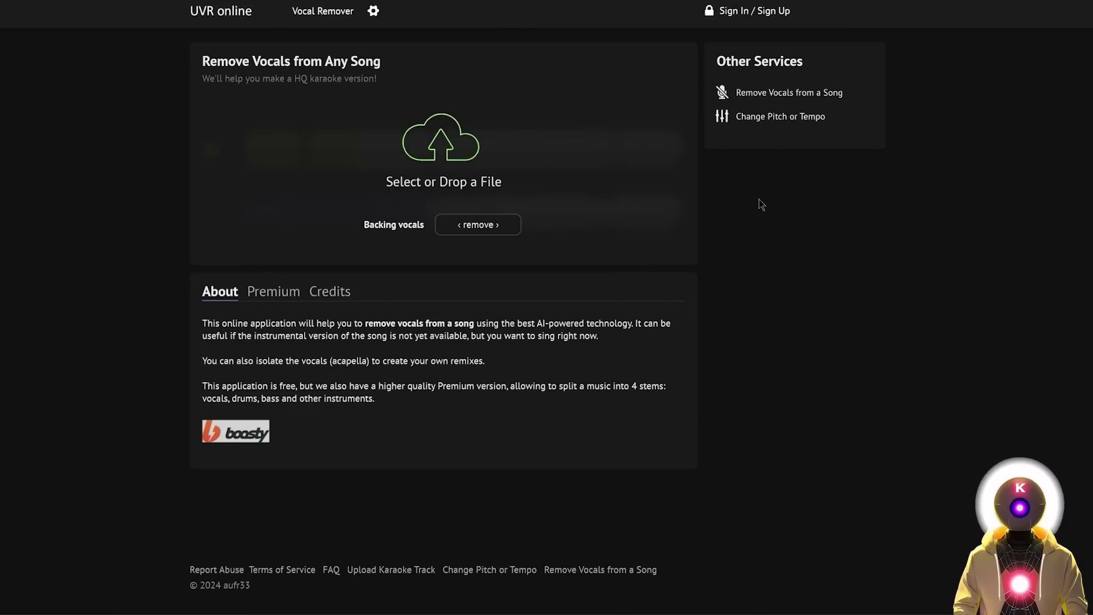
Upload Daisy Bell (1892).wav to UVR online and preview the instrumental and vocal tracks.
{"action": "key", "text": "alt+Tab"}
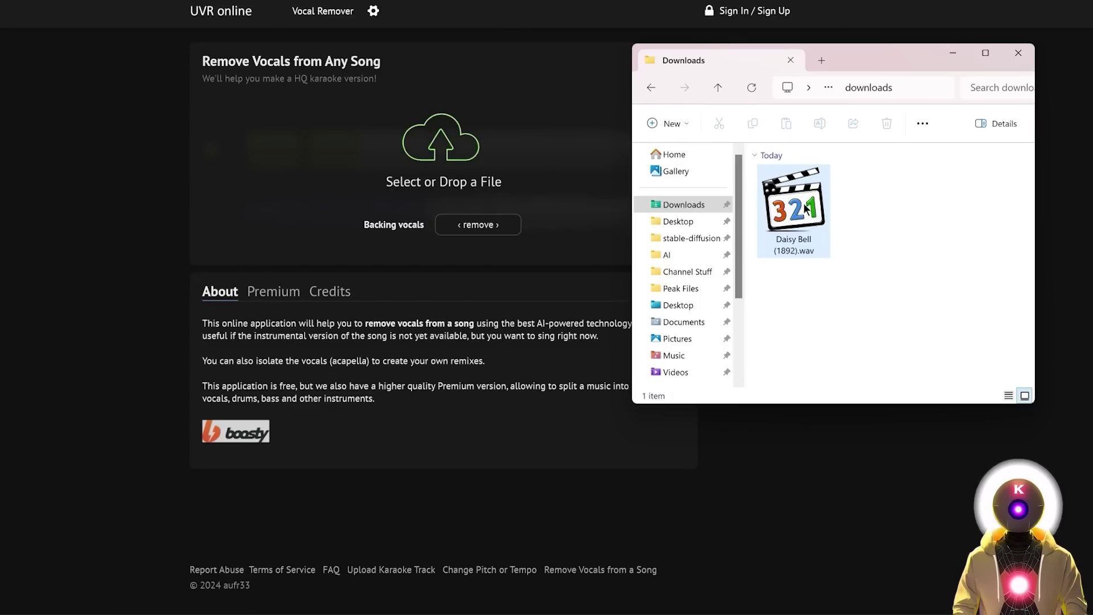
{"action": "left_click_drag", "start_coordinate": [793, 211], "coordinate": [424, 147]}
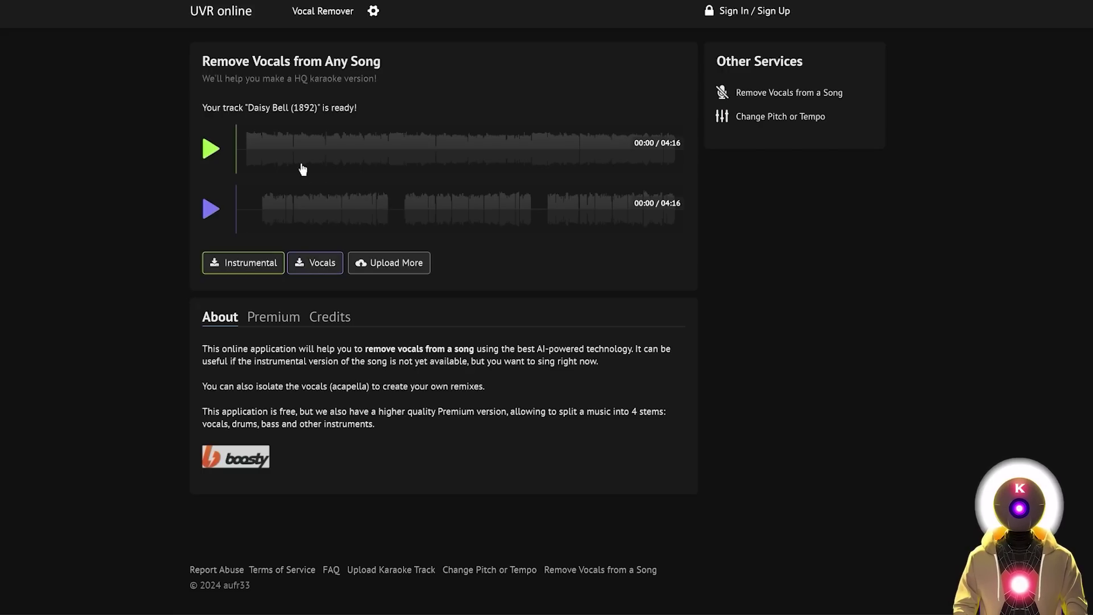
{"action": "left_click", "coordinate": [208, 161]}
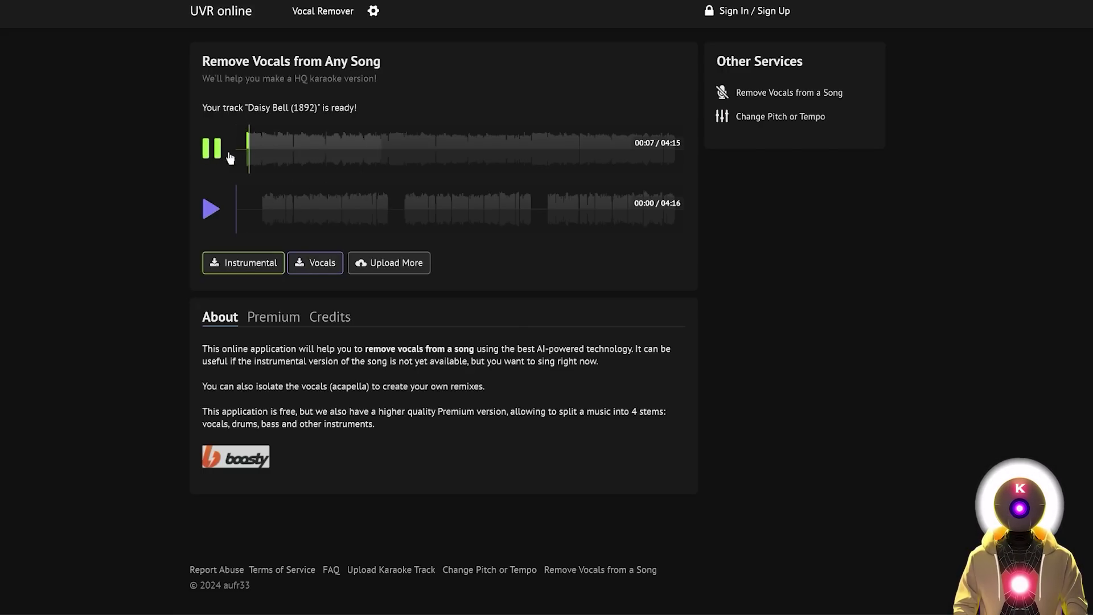
{"action": "left_click", "coordinate": [212, 150]}
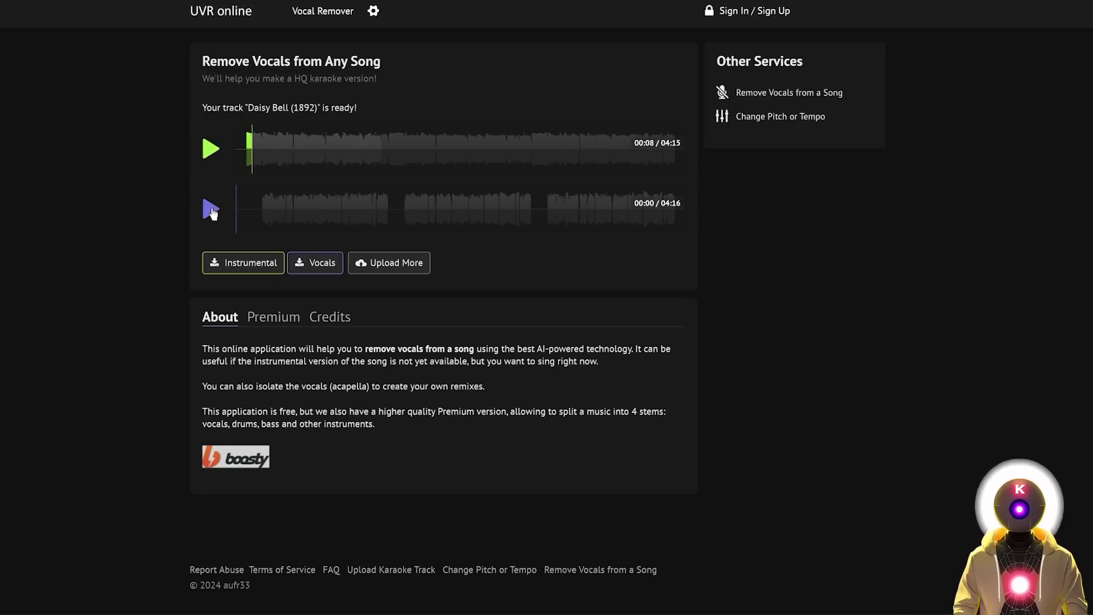
{"action": "left_click", "coordinate": [211, 212]}
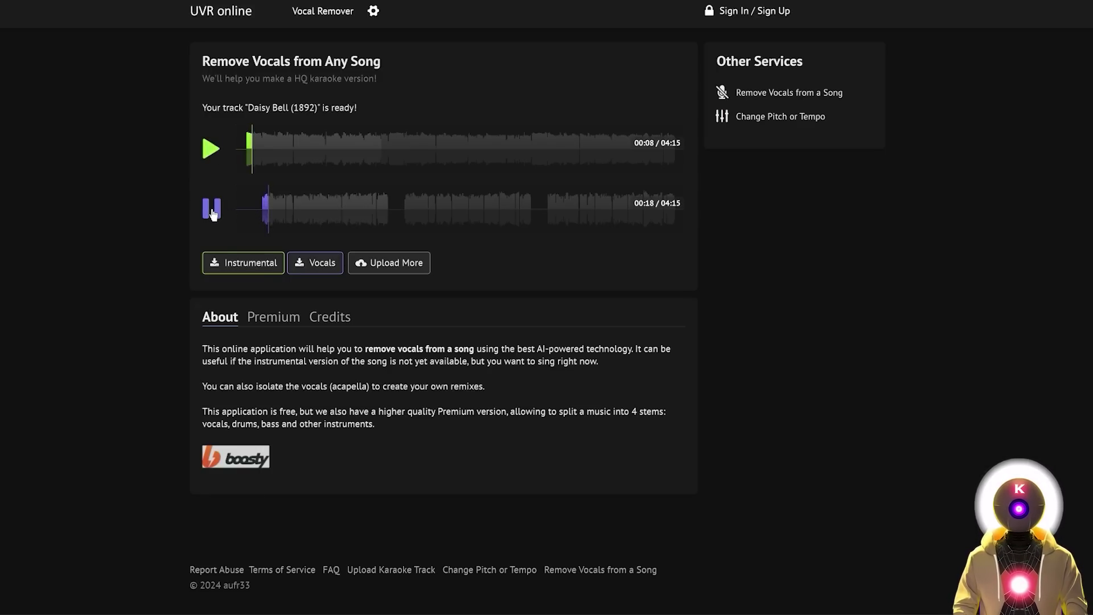
{"action": "left_click", "coordinate": [213, 214]}
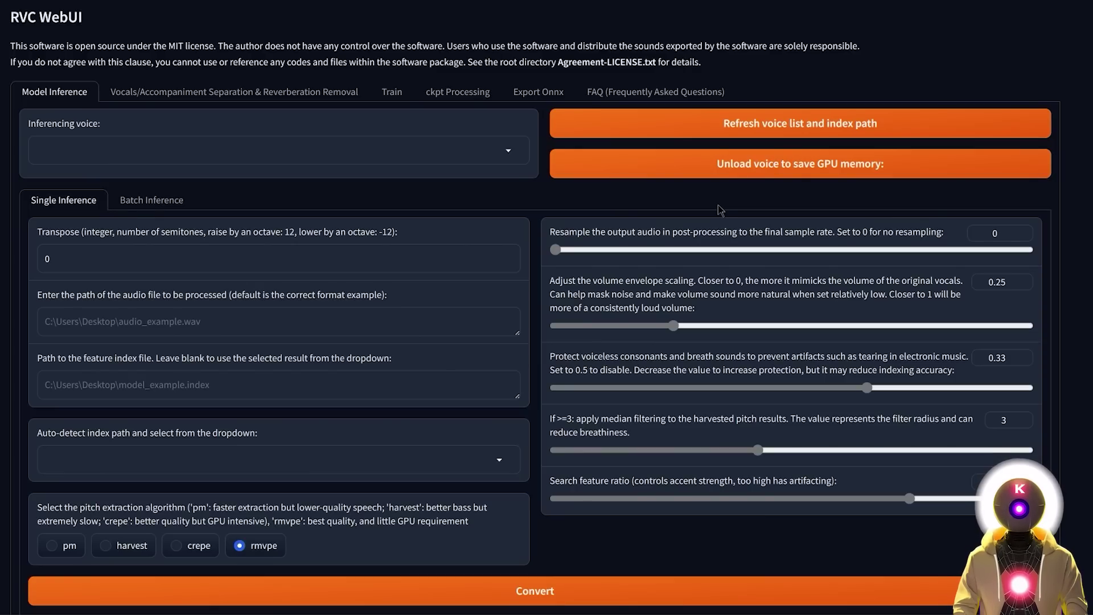
In the Vocals/Accompaniment Separation tab, upload Daisy Bell (1892).wav, then remove it again.
{"action": "left_click", "coordinate": [149, 98]}
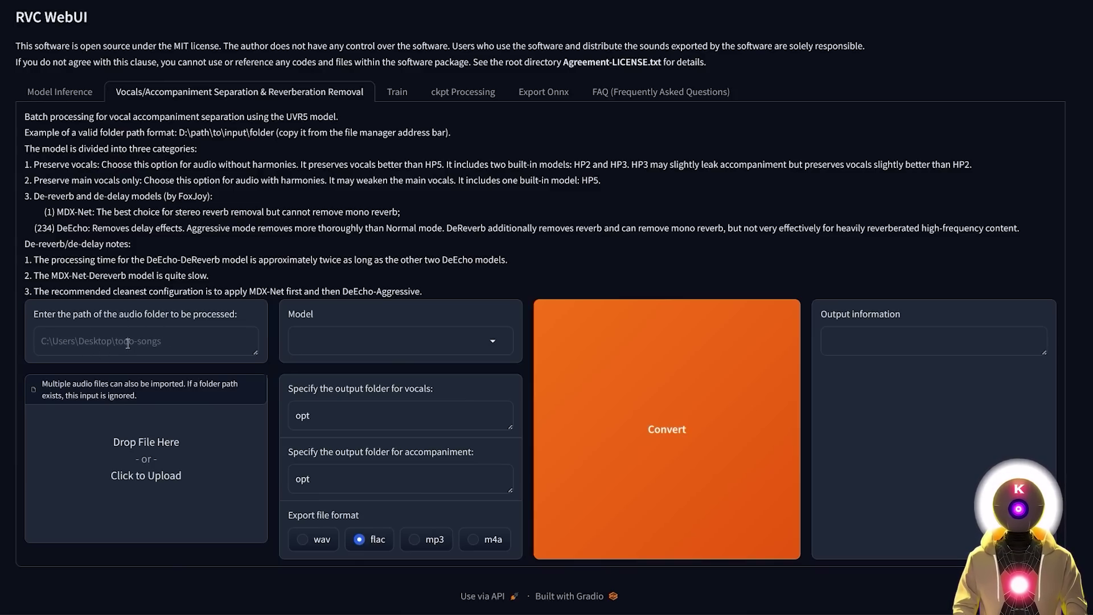
{"action": "key", "text": "alt+Tab"}
{"action": "left_click_drag", "start_coordinate": [794, 211], "coordinate": [236, 483]}
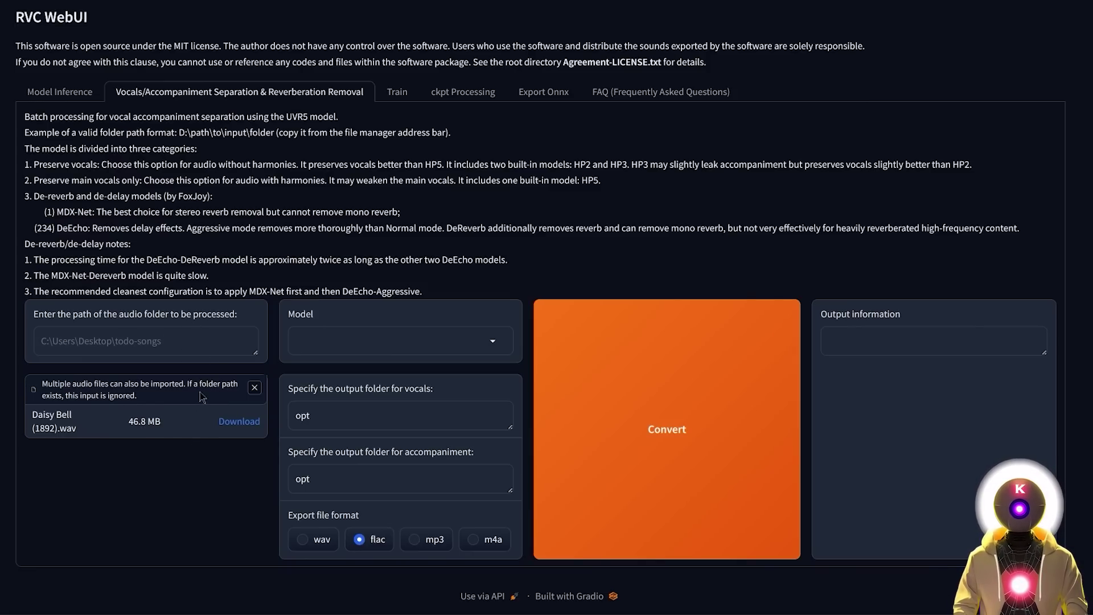
{"action": "left_click", "coordinate": [254, 387]}
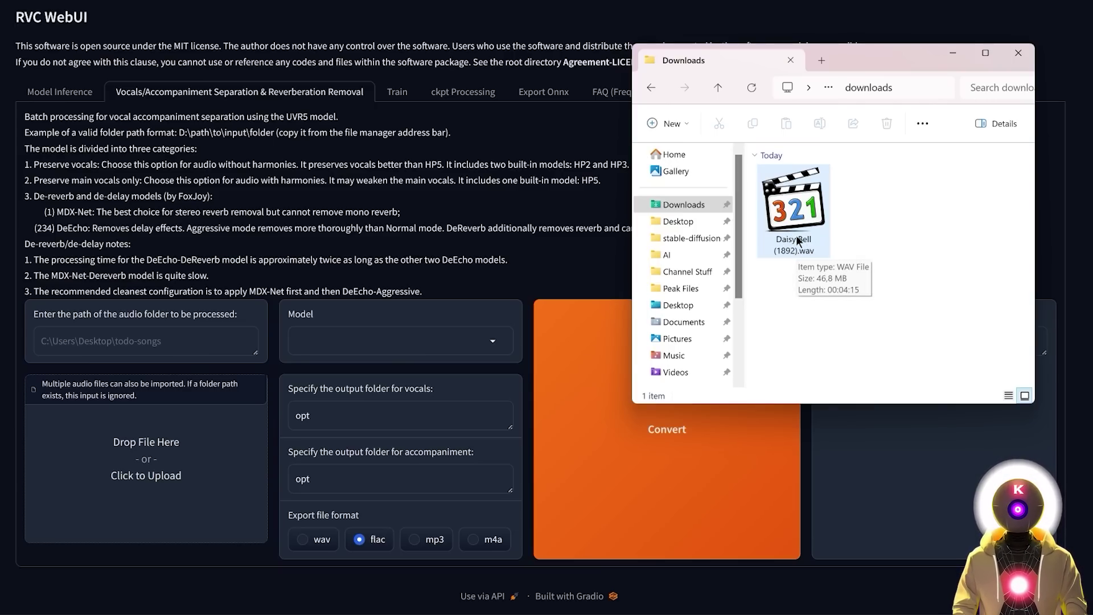
Rename the Daisy Bell audio file to daisy.wav.
{"action": "left_click", "coordinate": [797, 241]}
{"action": "right_click", "coordinate": [795, 237]}
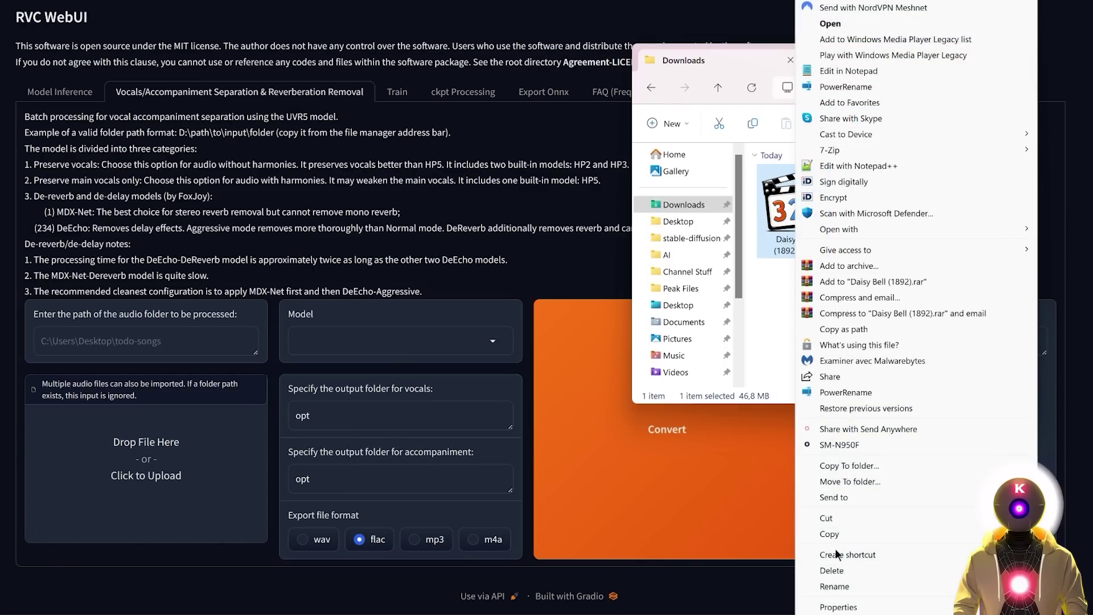
{"action": "left_click", "coordinate": [808, 575]}
{"action": "type", "text": "daisy"}
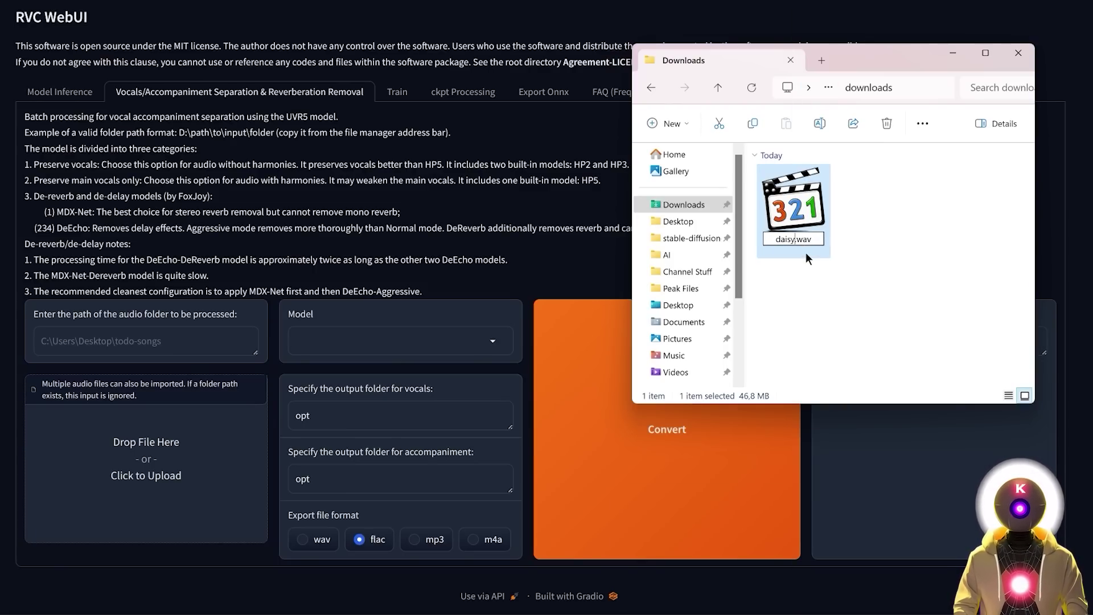
{"action": "key", "text": "Return"}
Separate daisy.wav using the HP5 model with wav output format.
{"action": "left_click_drag", "start_coordinate": [794, 228], "coordinate": [117, 415]}
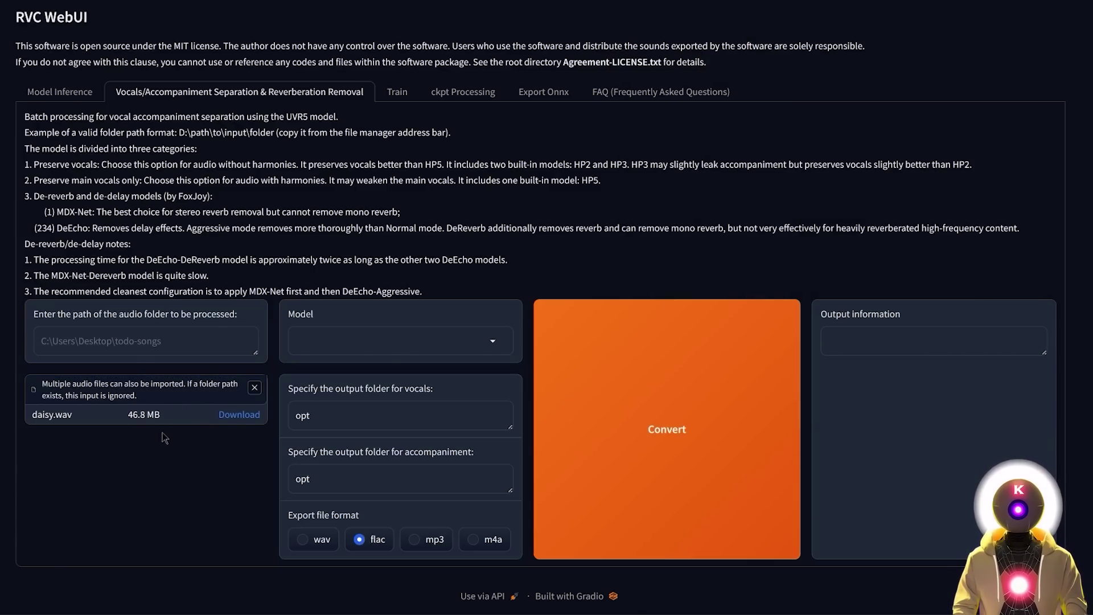
{"action": "left_click", "coordinate": [492, 341]}
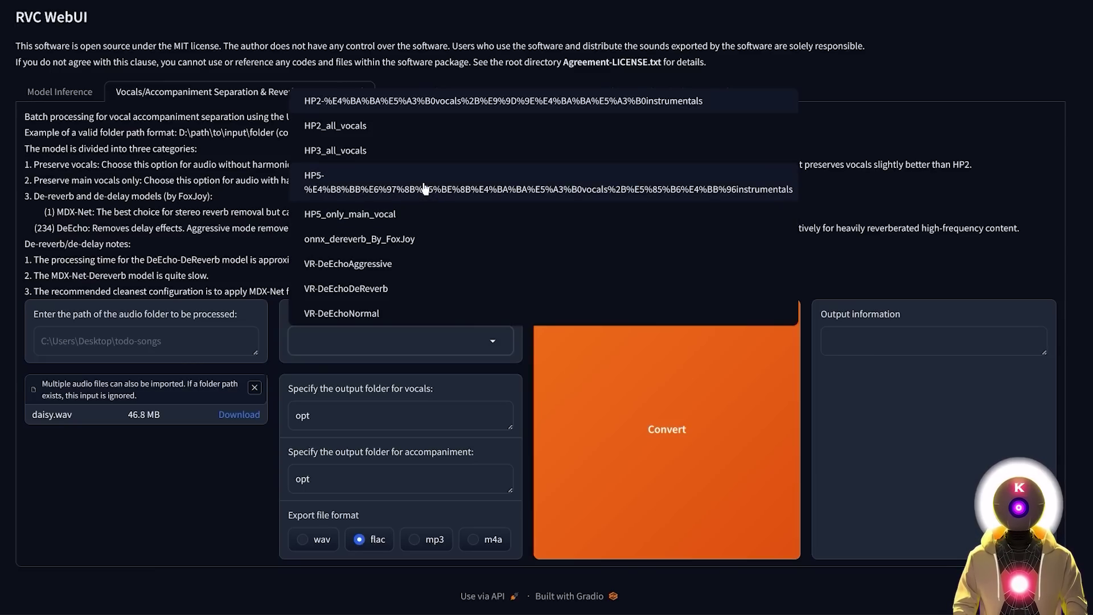
{"action": "left_click", "coordinate": [327, 184]}
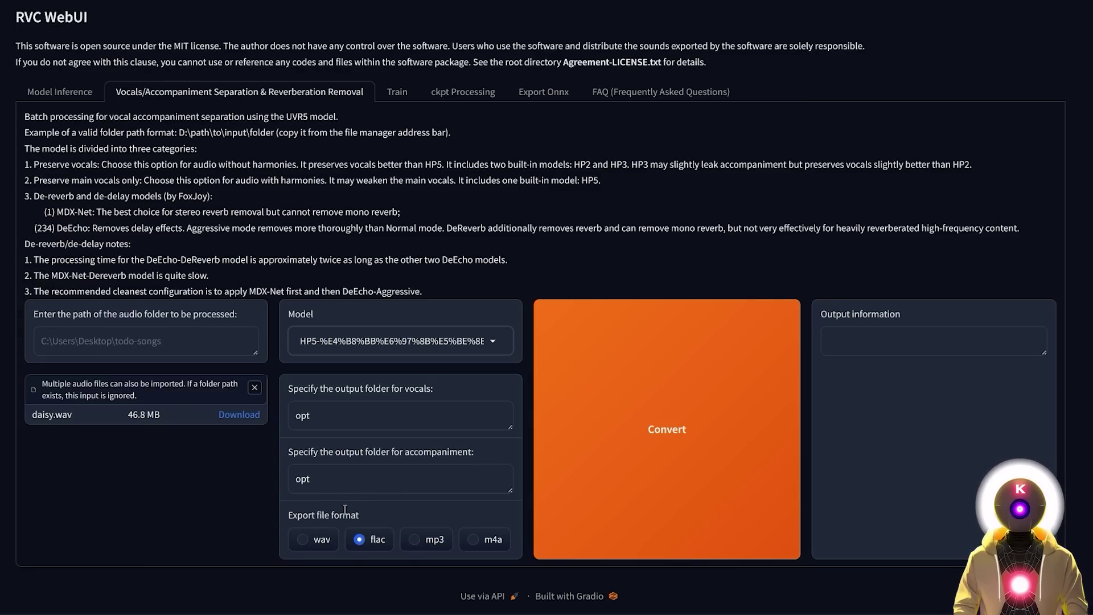
{"action": "left_click", "coordinate": [302, 539]}
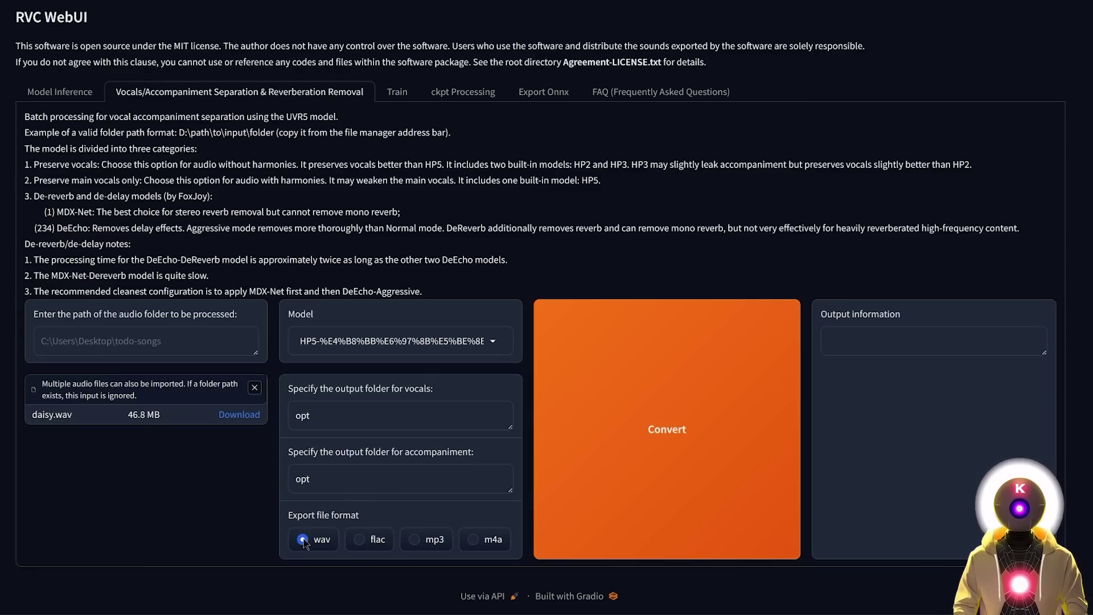
{"action": "left_click", "coordinate": [662, 367]}
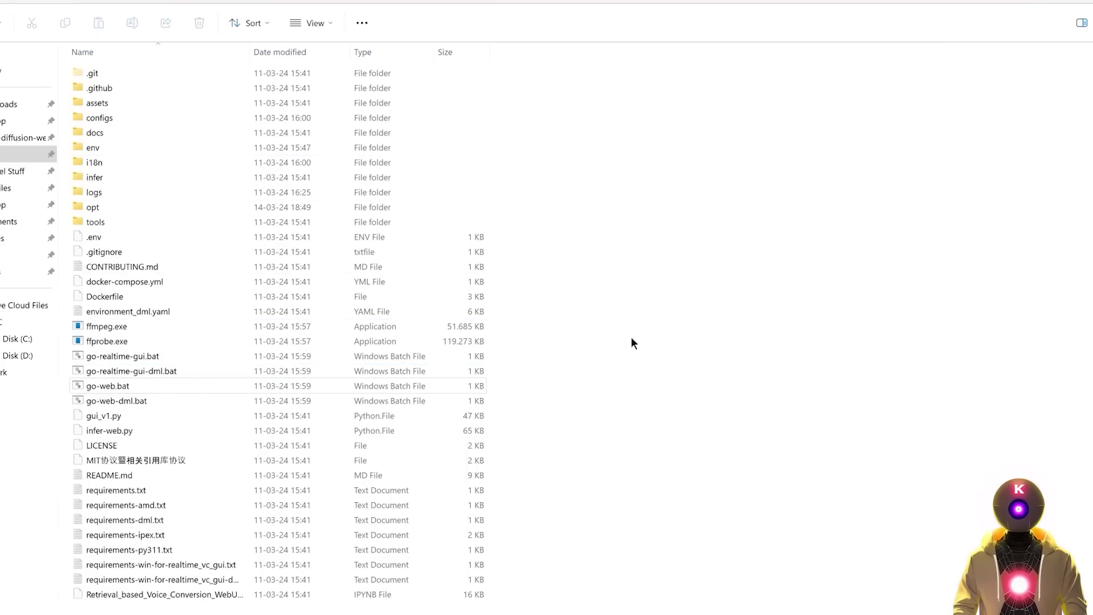
Open the opt output folder and play back the separated daisy instrumental file.
{"action": "double_click", "coordinate": [92, 207]}
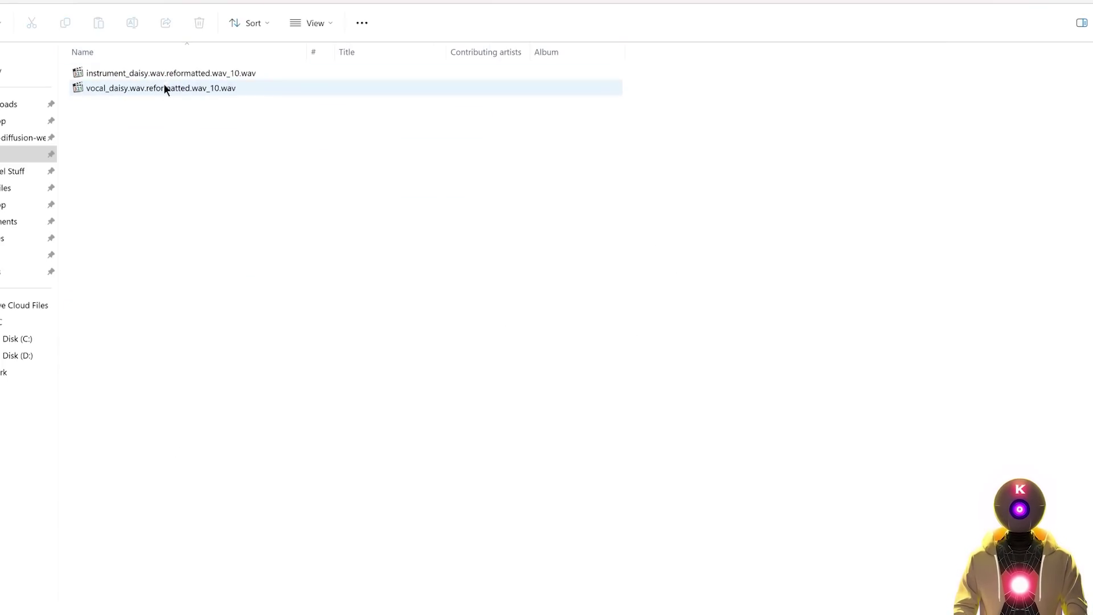
{"action": "double_click", "coordinate": [120, 74]}
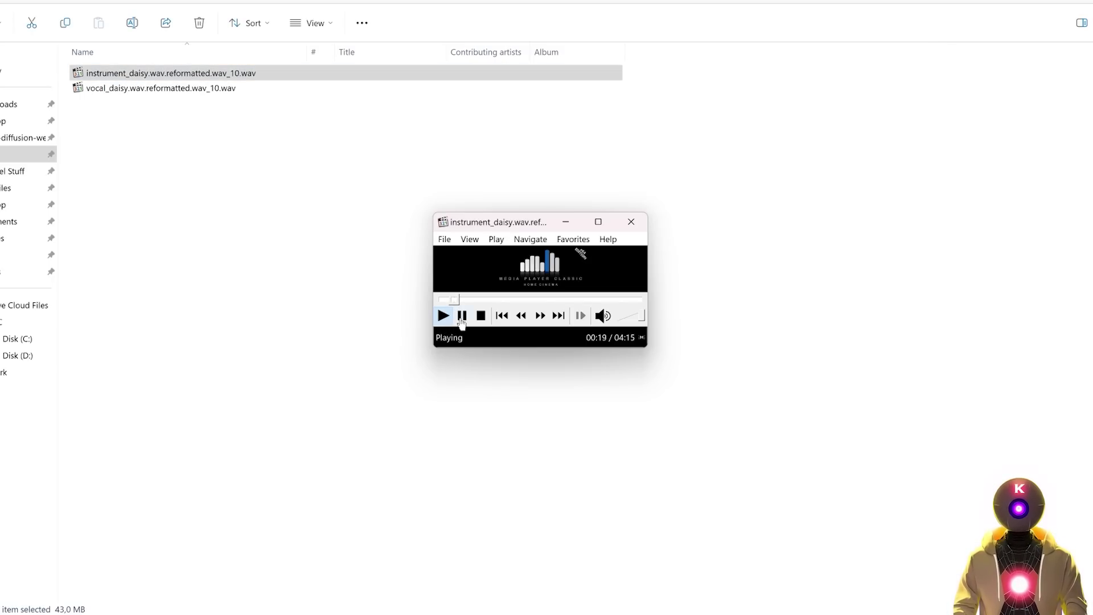
{"action": "left_click", "coordinate": [461, 316]}
{"action": "left_click", "coordinate": [630, 227]}
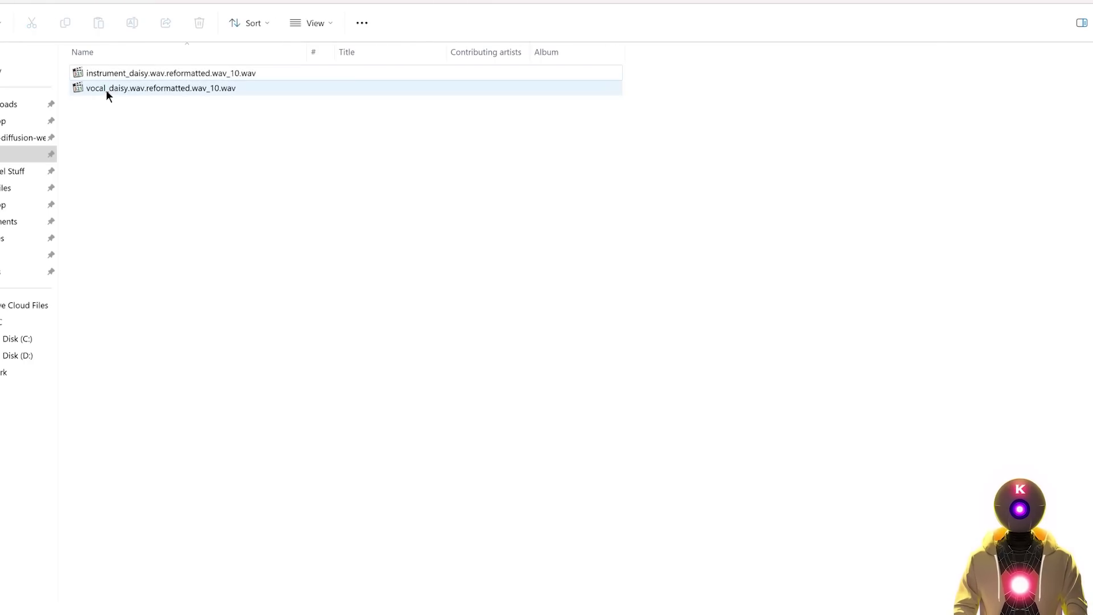
Play the separated daisy vocal file from about 20 seconds, then return to the folder.
{"action": "double_click", "coordinate": [105, 89]}
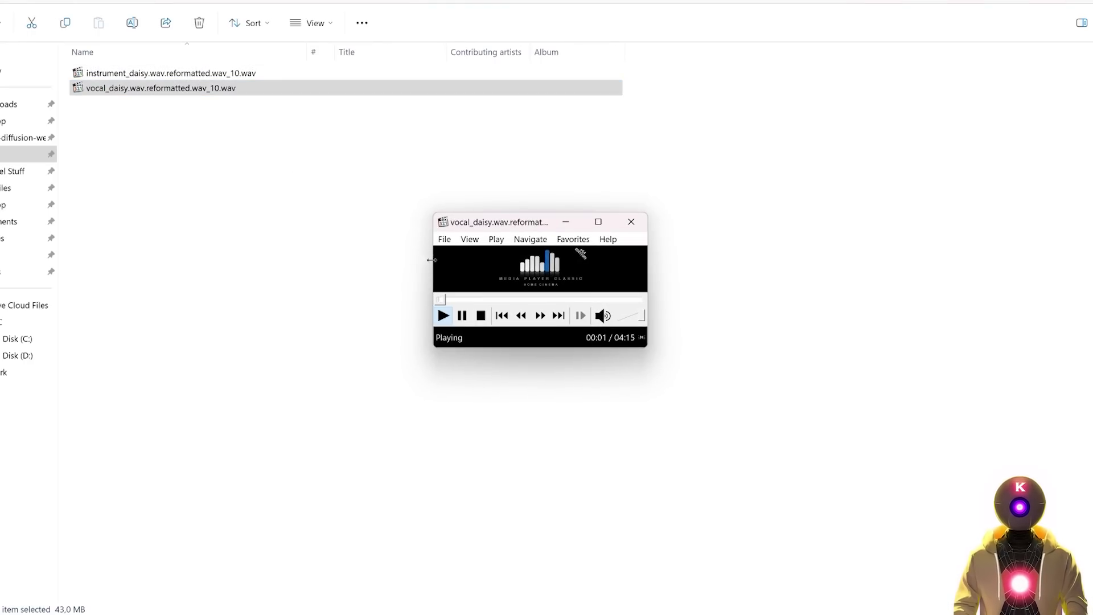
{"action": "left_click", "coordinate": [456, 300]}
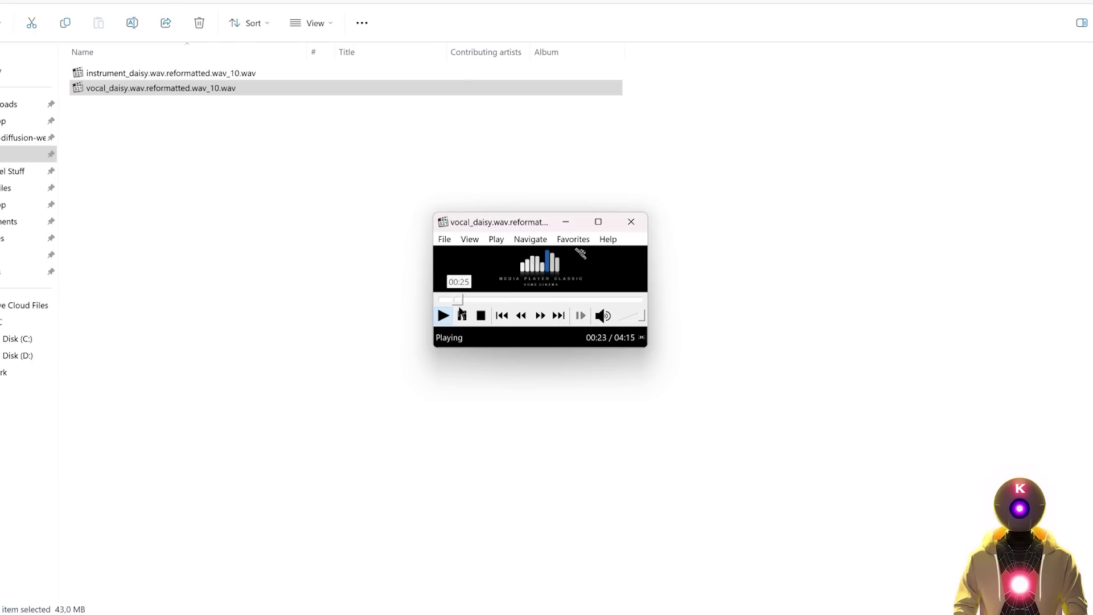
{"action": "left_click", "coordinate": [248, 176]}
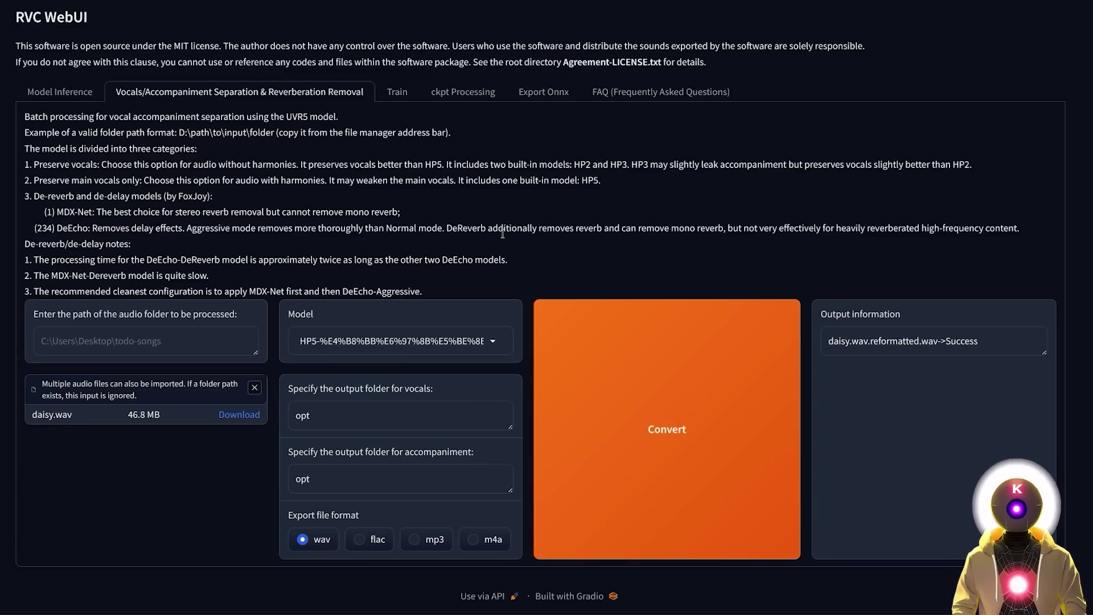
Look at the Train page in RVC WebUI.
{"action": "left_click", "coordinate": [397, 92]}
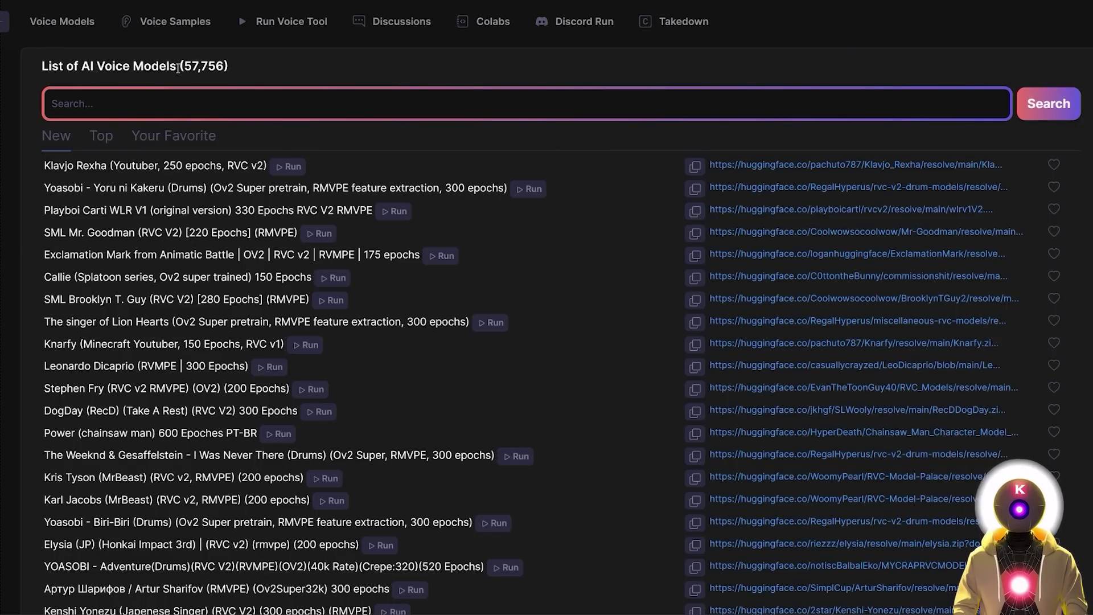
Search the Voice Models list for 'plankton'.
{"action": "type", "text": "plankton"}
{"action": "key", "text": "Return"}
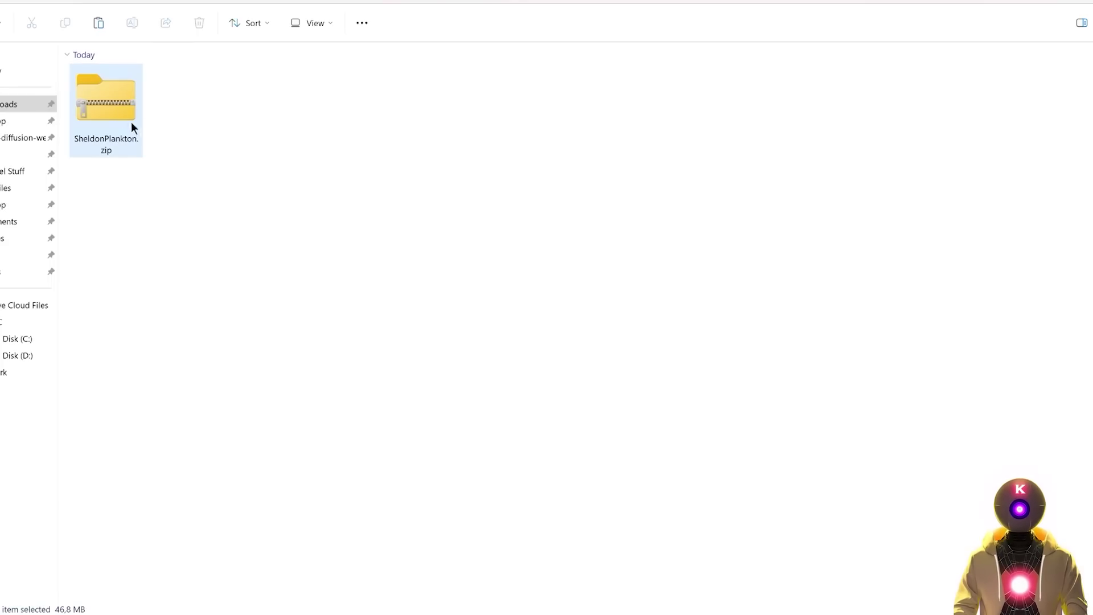
Extract SheldonPlankton.zip into a SheldonPlankton folder and open it.
{"action": "left_click", "coordinate": [91, 105]}
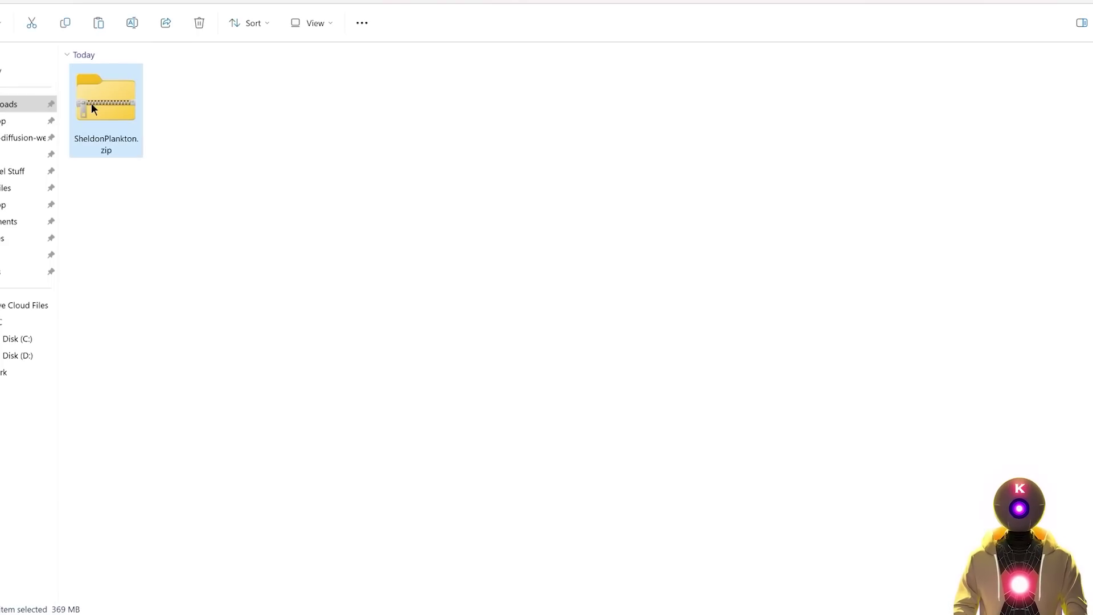
{"action": "right_click", "coordinate": [91, 104]}
{"action": "left_click", "coordinate": [183, 223]}
{"action": "double_click", "coordinate": [110, 225]}
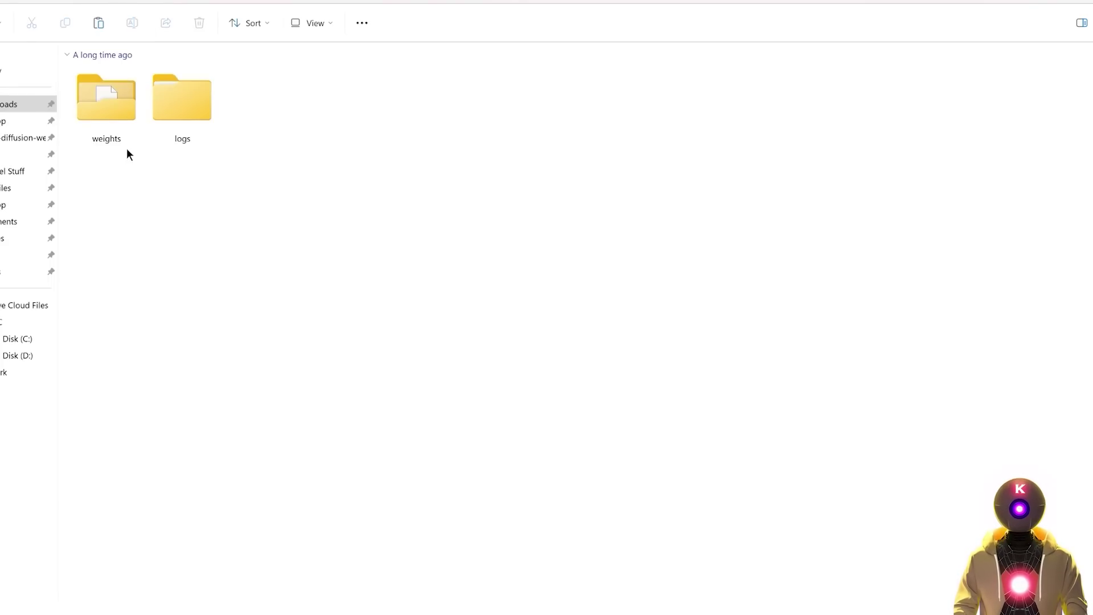
Put SheldonPlankton.pth into the RVC project's assets\weights folder.
{"action": "double_click", "coordinate": [125, 108]}
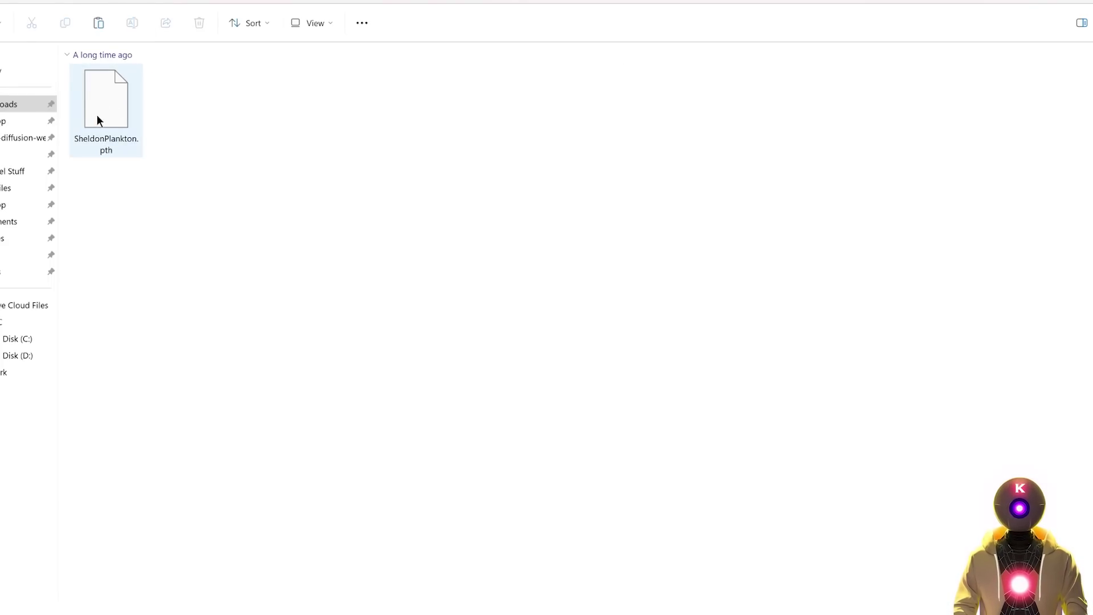
{"action": "left_click", "coordinate": [111, 106]}
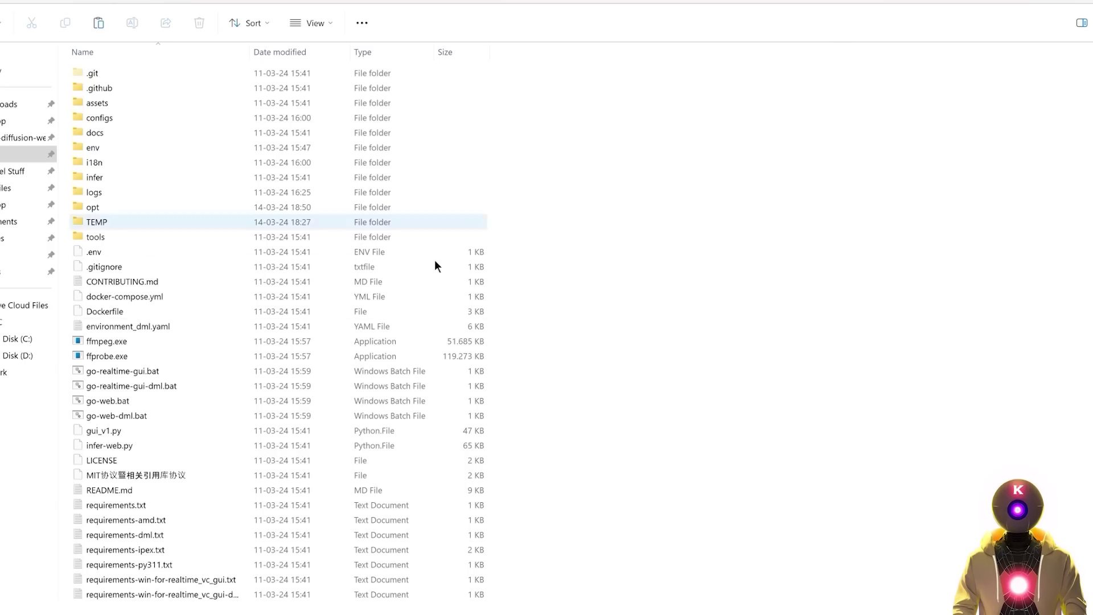
{"action": "double_click", "coordinate": [127, 107]}
{"action": "double_click", "coordinate": [104, 163]}
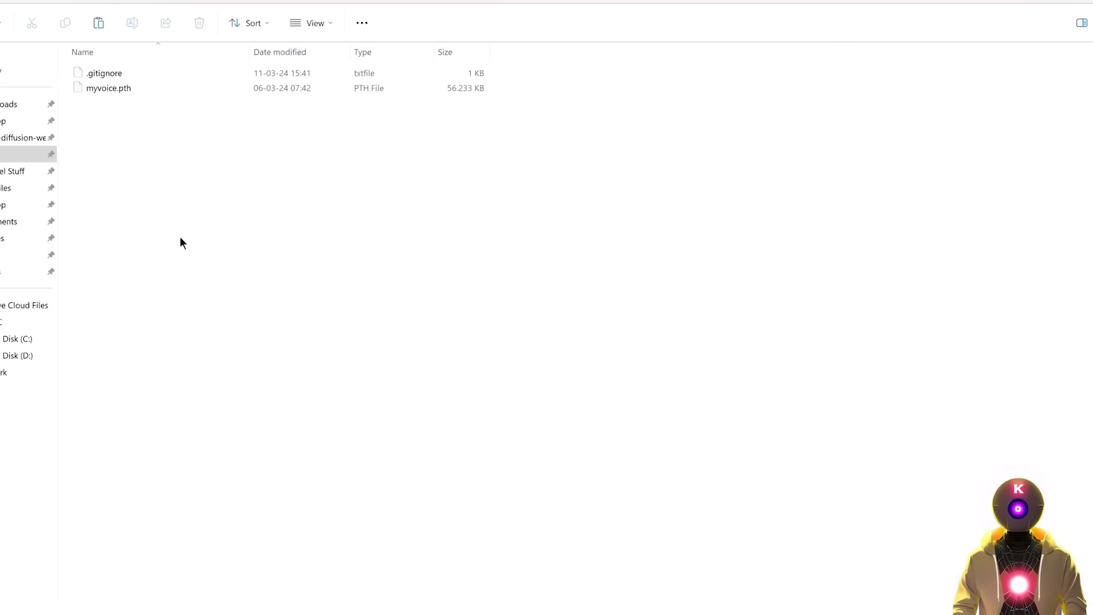
{"action": "key", "text": "ctrl+v"}
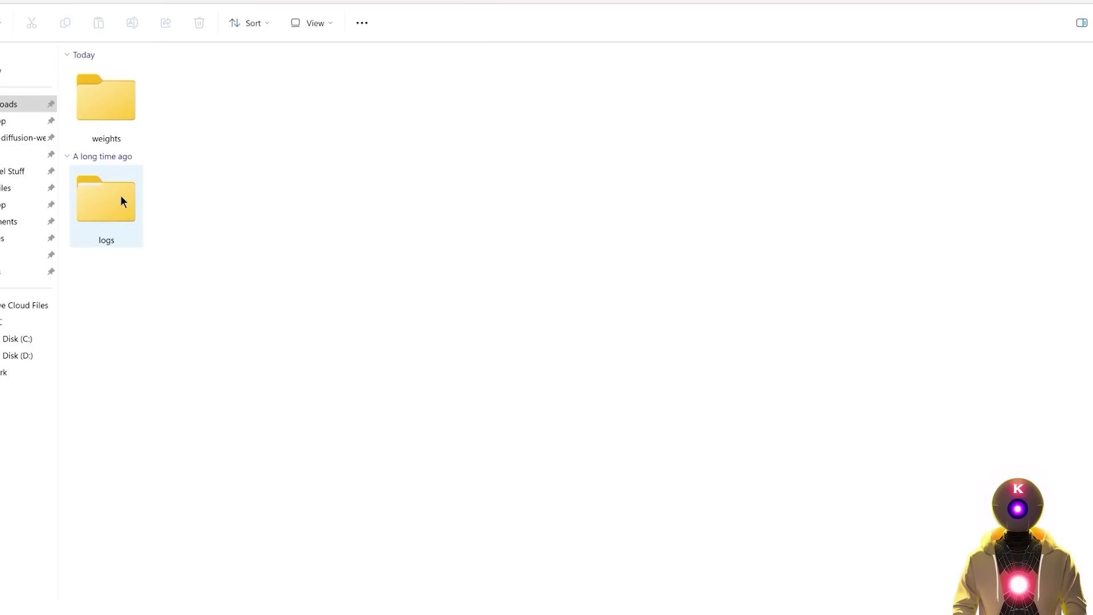
Cut the model's .index file from its logs subfolder and open the RVC project's logs folder.
{"action": "double_click", "coordinate": [121, 194]}
{"action": "double_click", "coordinate": [117, 118]}
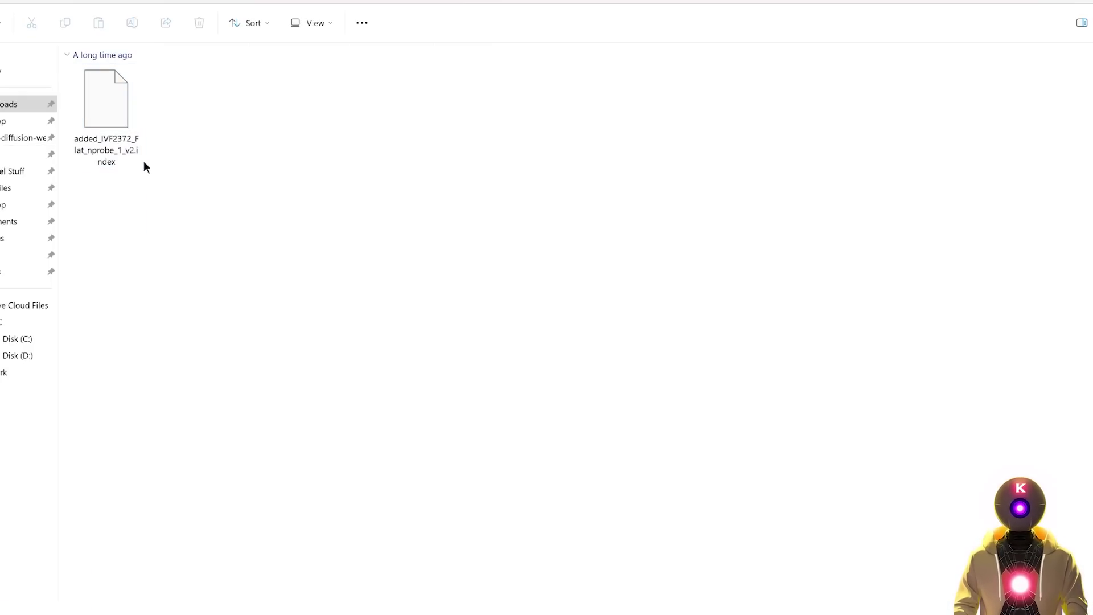
{"action": "left_click", "coordinate": [136, 105]}
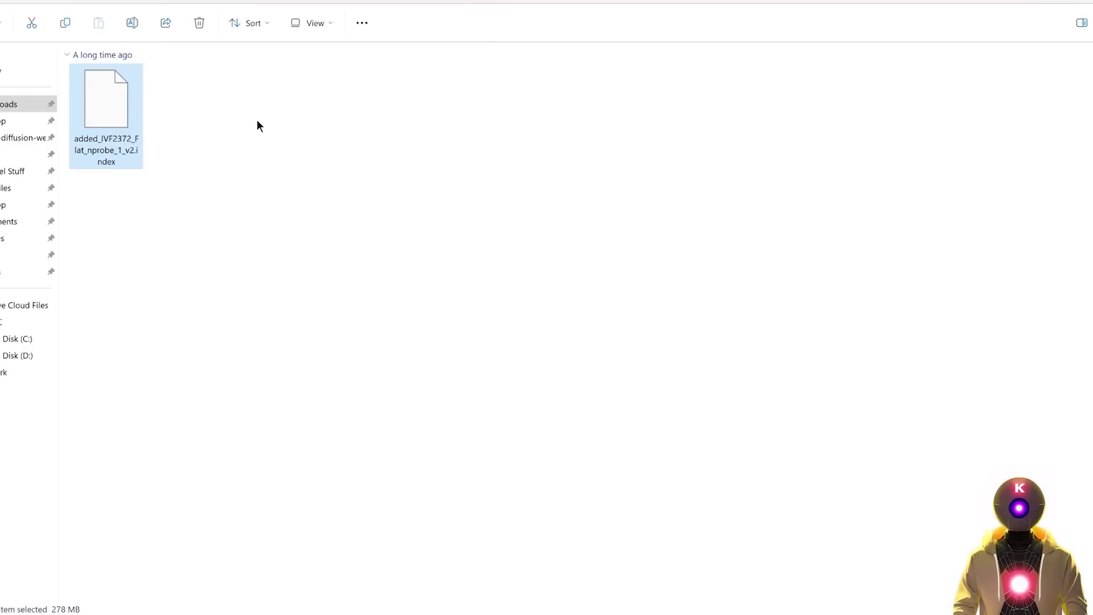
{"action": "key", "text": "ctrl+x"}
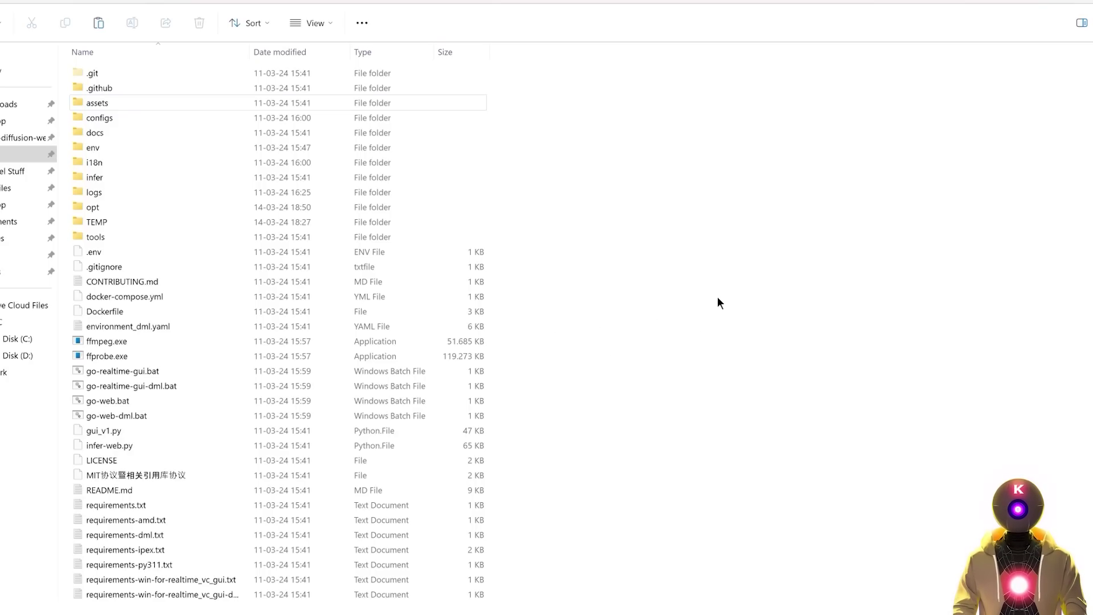
{"action": "double_click", "coordinate": [152, 192]}
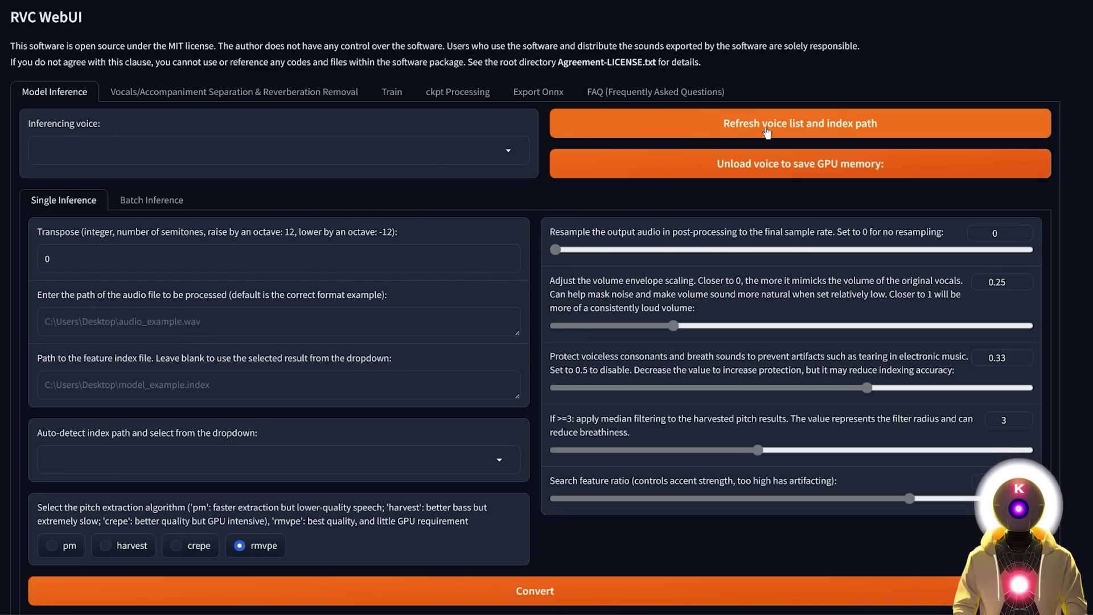
Choose SheldonPlankton.pth from the Inferencing voice dropdown.
{"action": "left_click", "coordinate": [127, 137]}
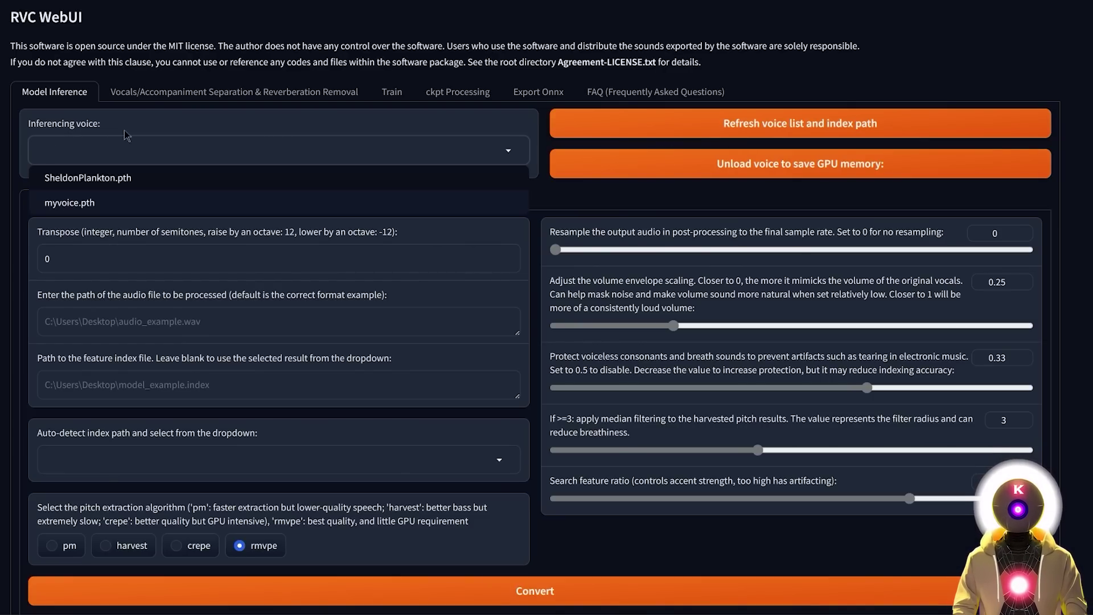
{"action": "left_click", "coordinate": [89, 178]}
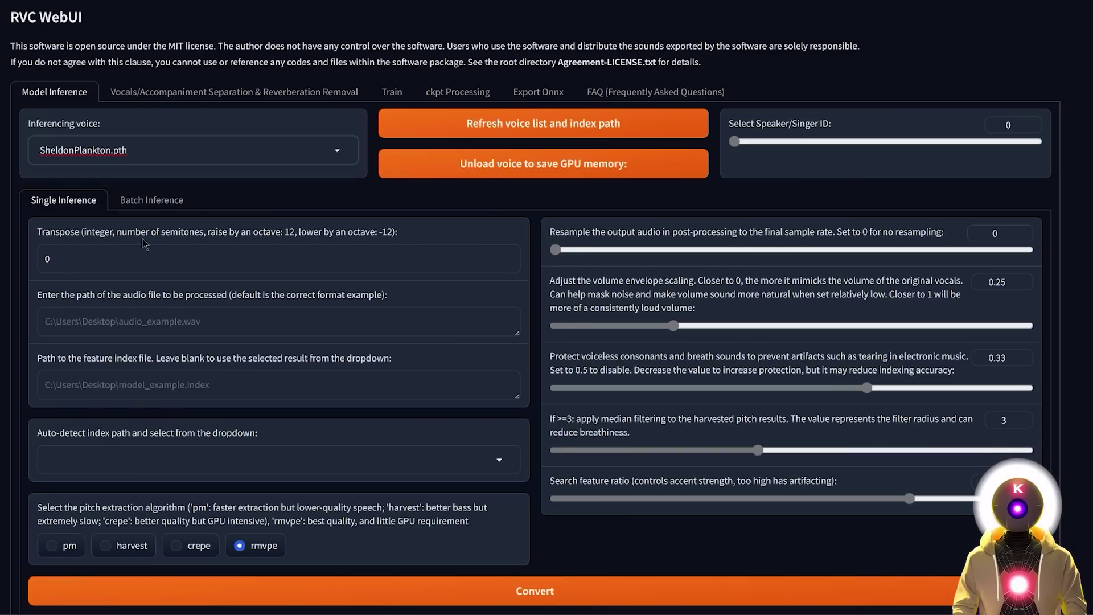
Set Transpose to -2.
{"action": "left_click", "coordinate": [53, 260]}
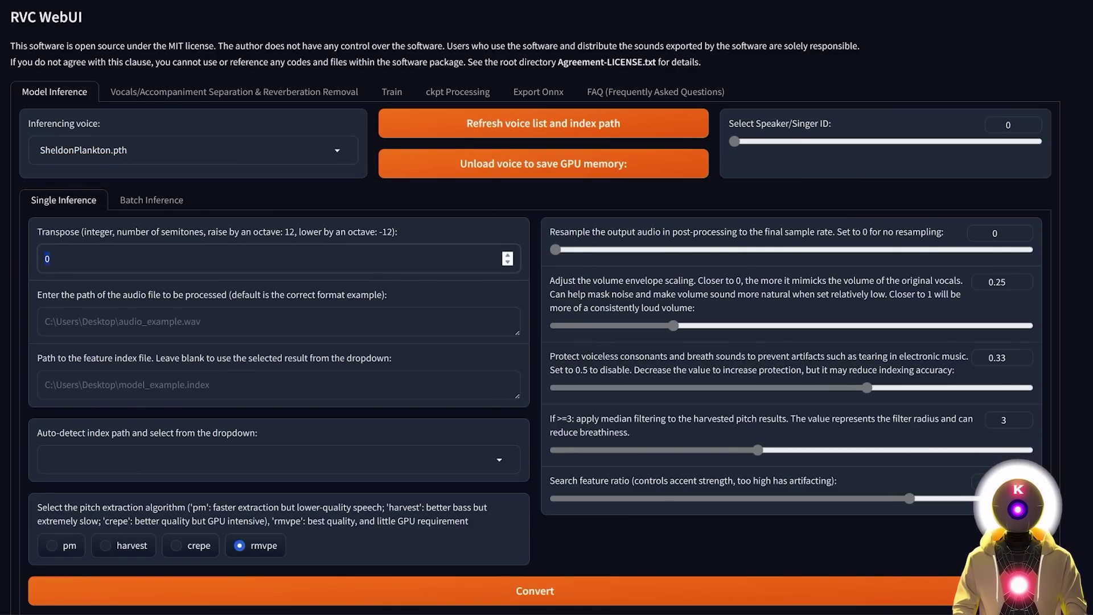
{"action": "key", "text": "BackSpace"}
{"action": "type", "text": "12"}
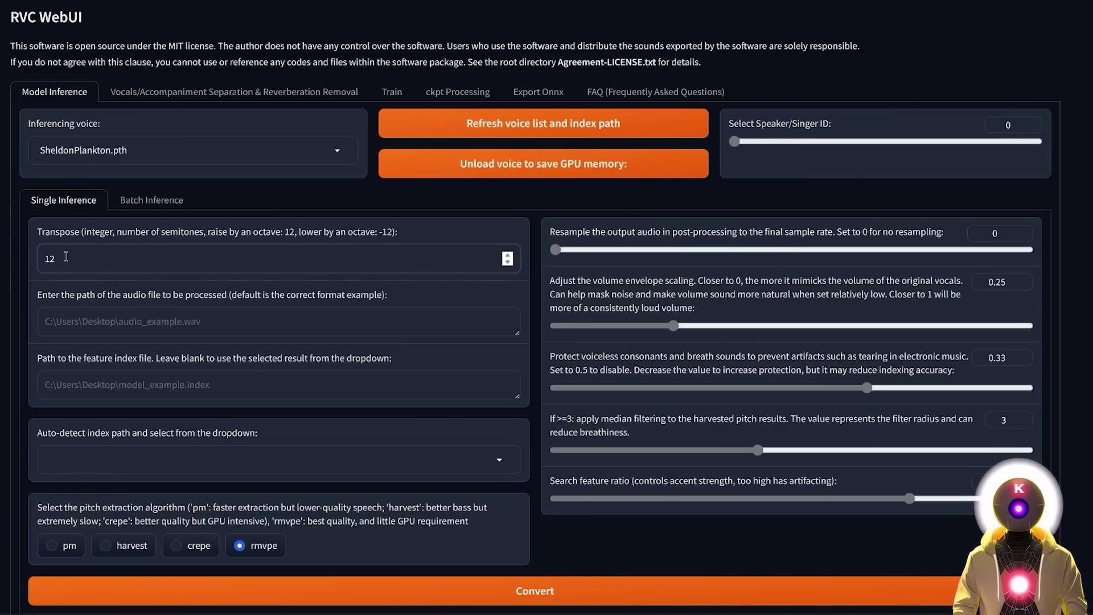
{"action": "key", "text": "BackSpace"}
{"action": "key", "text": "BackSpace"}
{"action": "type", "text": "-12"}
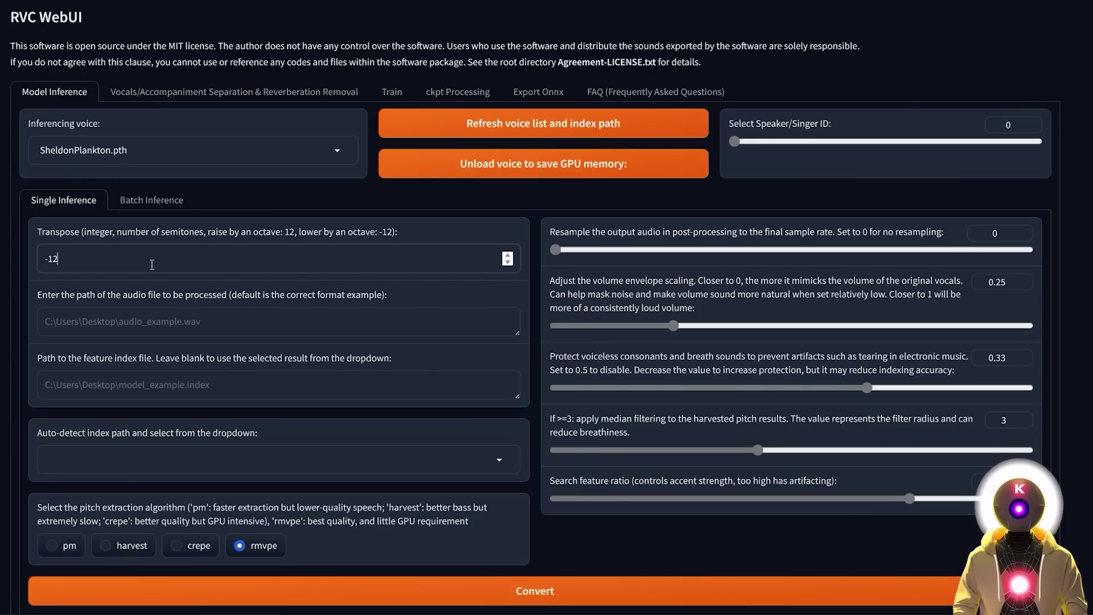
{"action": "key", "text": "Left"}
{"action": "key", "text": "BackSpace"}
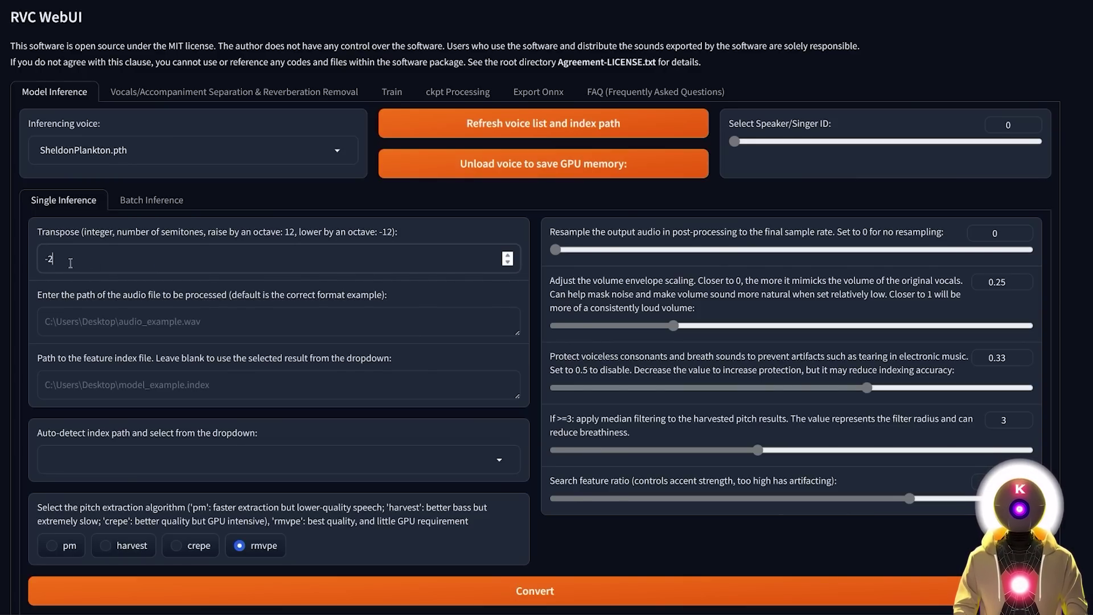
Paste the path of opt's vocal_daisy.wav.reformatted.wav_10.wav into the audio file field.
{"action": "left_click", "coordinate": [91, 310]}
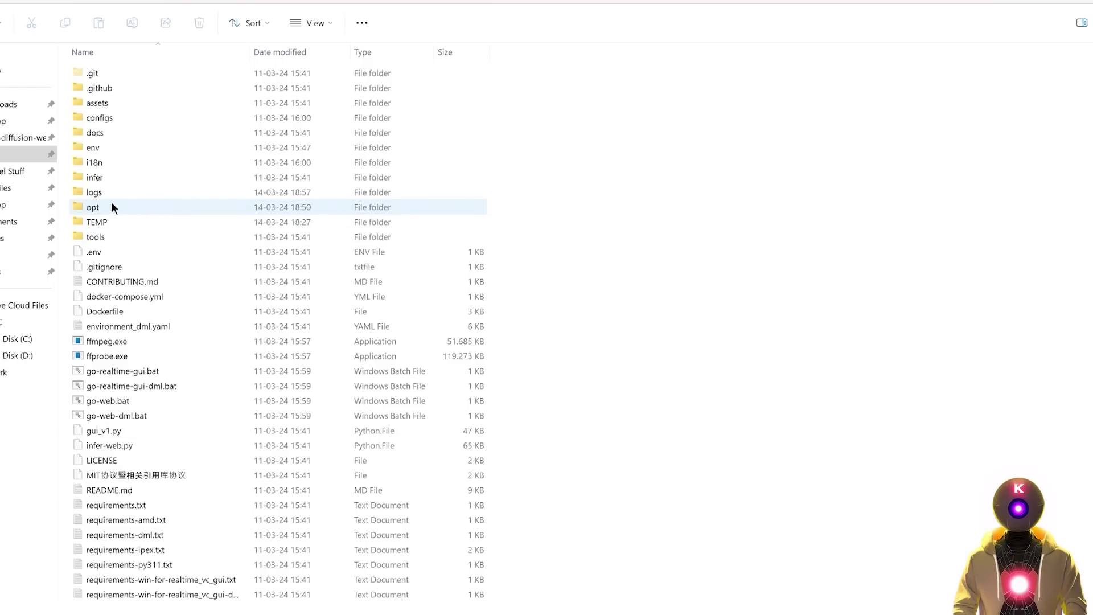
{"action": "left_click", "coordinate": [100, 208]}
{"action": "double_click", "coordinate": [100, 207]}
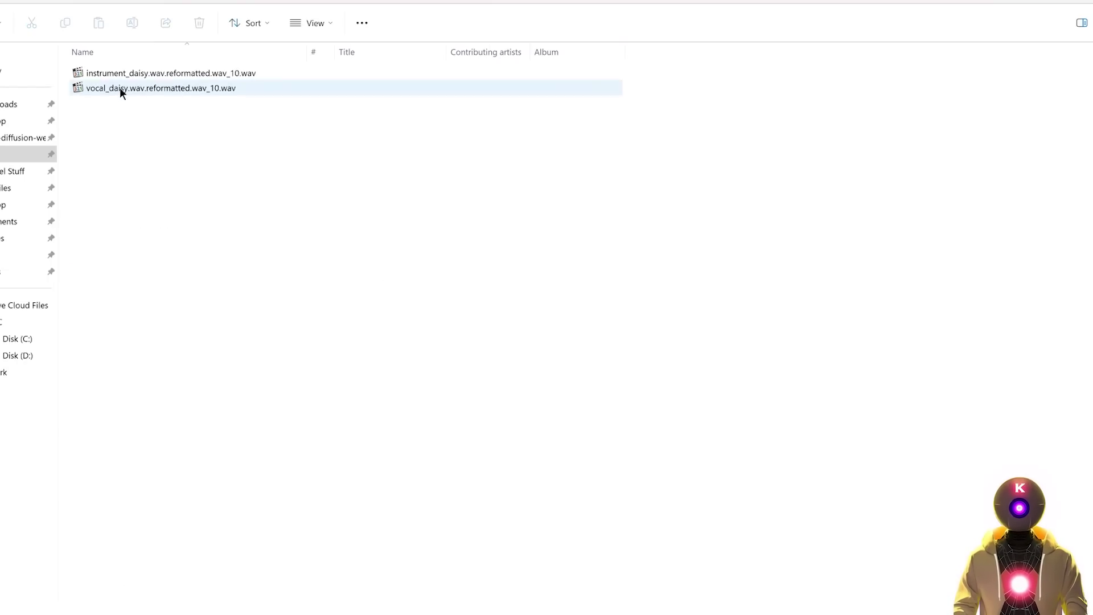
{"action": "left_click", "coordinate": [119, 88]}
{"action": "right_click", "coordinate": [120, 89]}
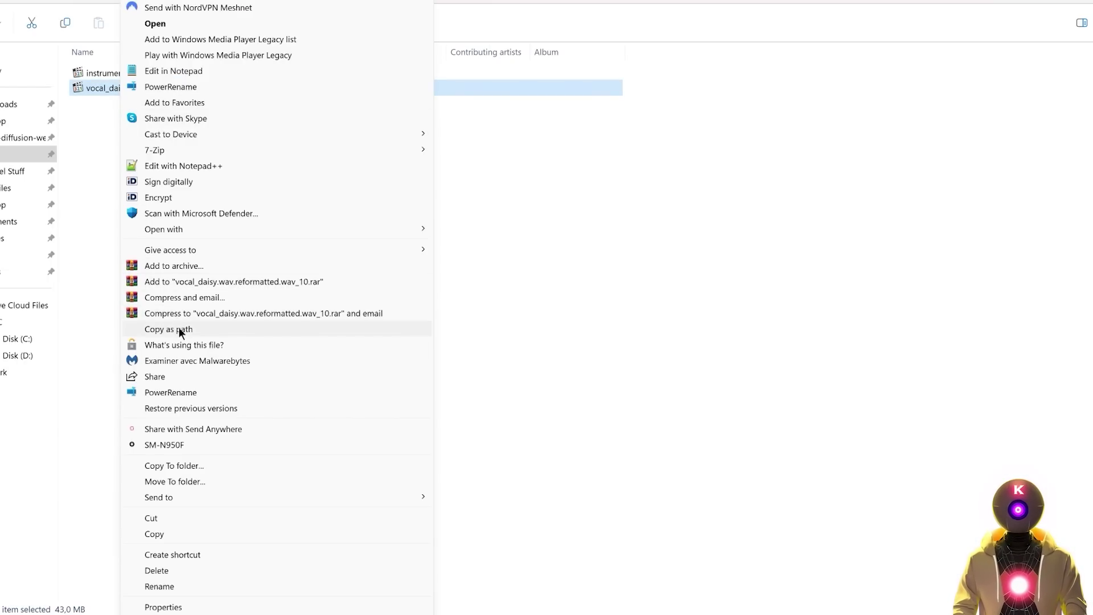
{"action": "left_click", "coordinate": [178, 327]}
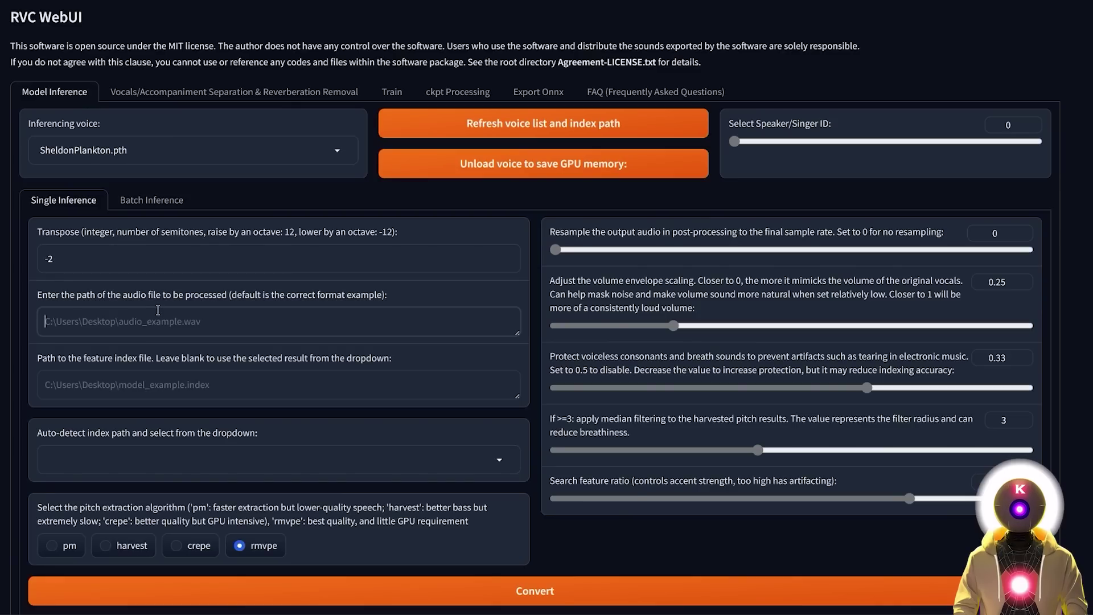
{"action": "key", "text": "ctrl+v"}
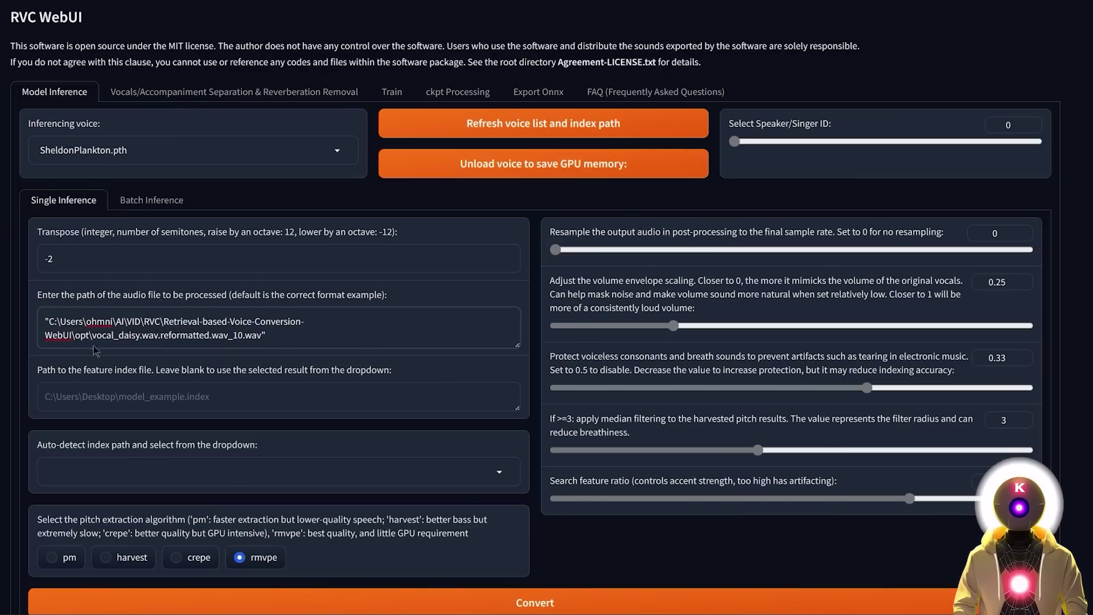
Pick the added_IVF2372_Flat_nprobe_1_v2.index file and drag volume envelope scaling from 0.25 to 0.
{"action": "left_click", "coordinate": [494, 472]}
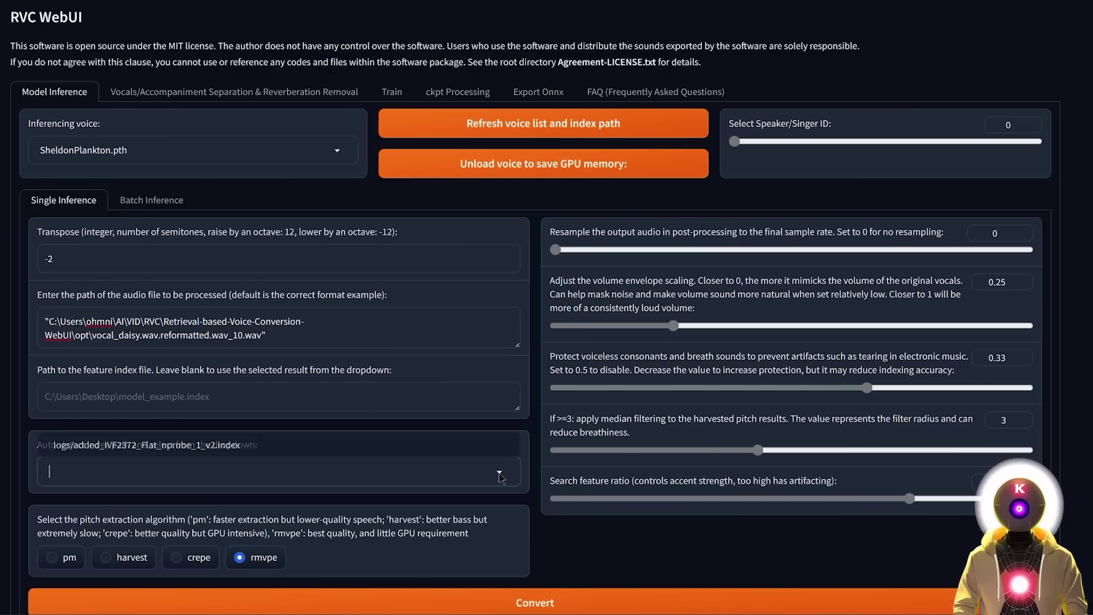
{"action": "key", "text": "Return"}
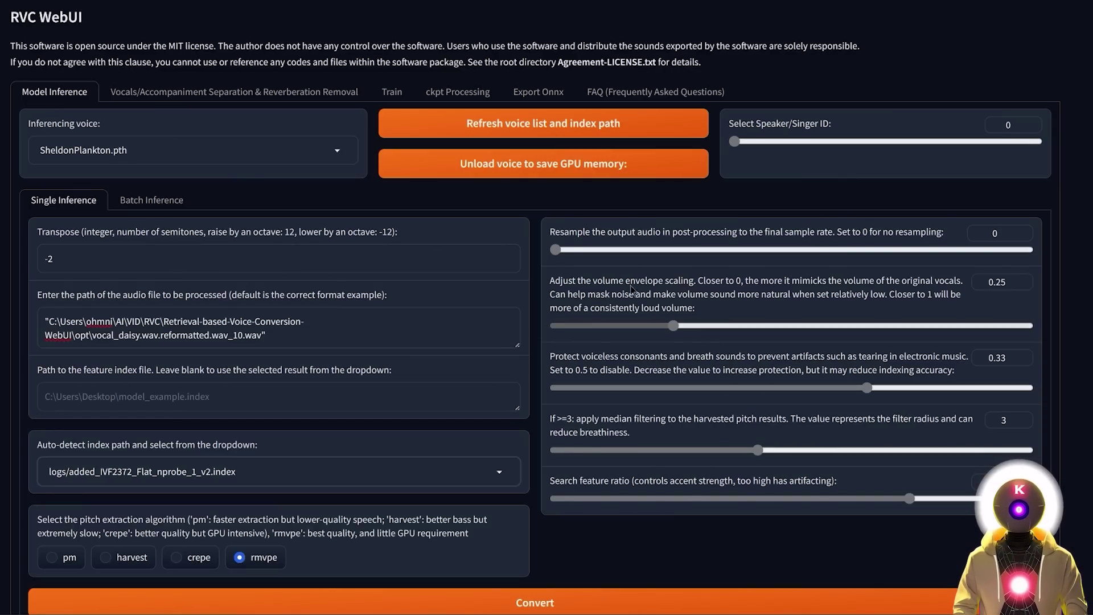
{"action": "left_click_drag", "start_coordinate": [674, 326], "coordinate": [566, 327]}
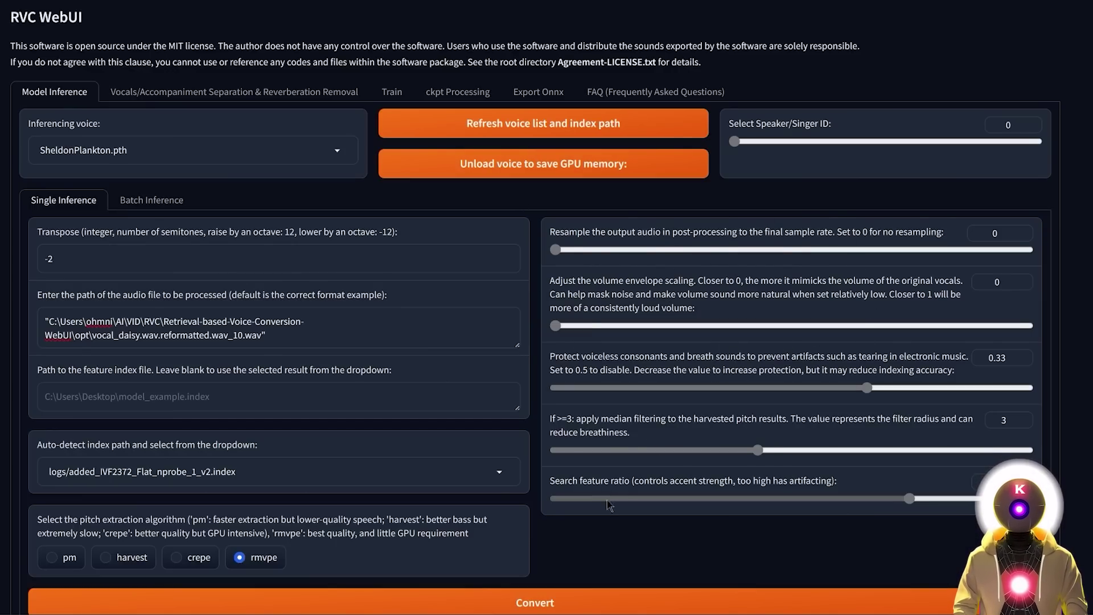
Preview the 4:15 converted Daisy vocal in the output player, then download it.
{"action": "scroll", "coordinate": [556, 603], "scroll_direction": "down", "scroll_amount": 3}
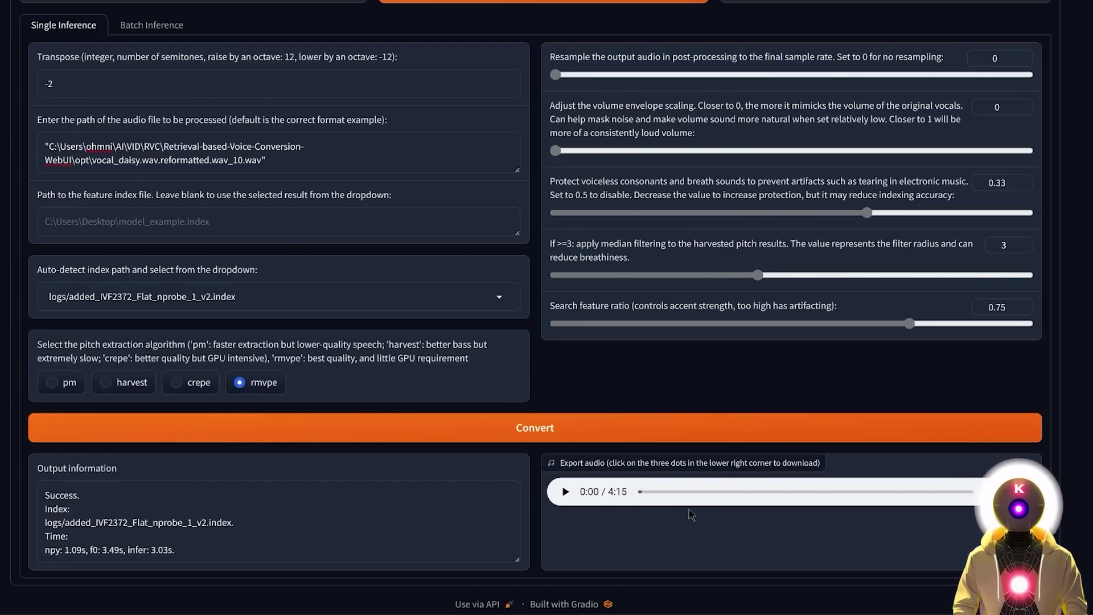
{"action": "key", "text": "alt+Tab"}
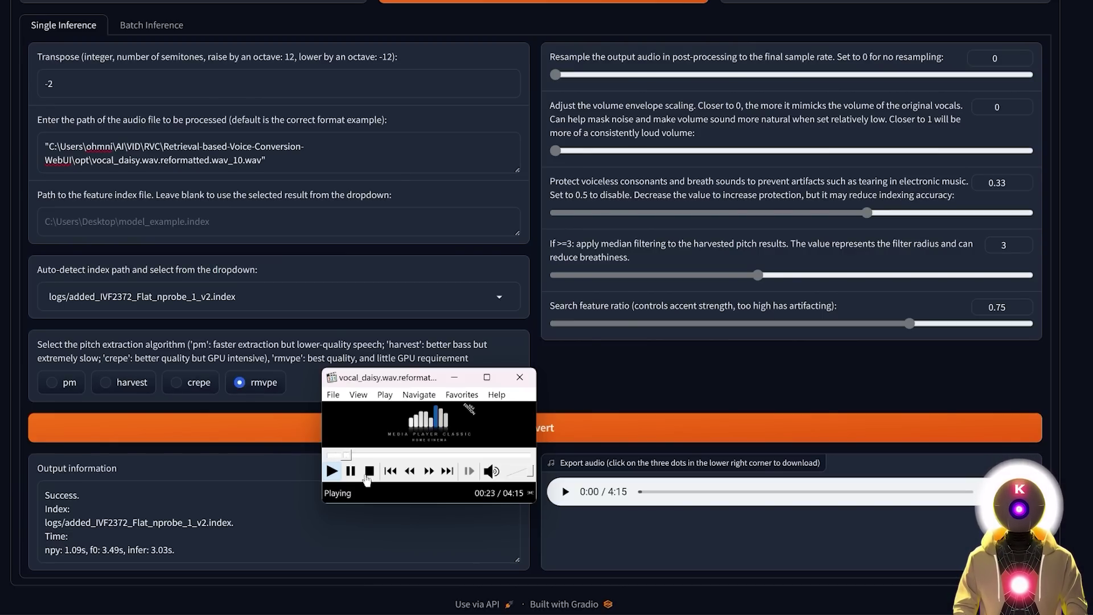
{"action": "left_click", "coordinate": [368, 470]}
{"action": "left_click", "coordinate": [659, 492]}
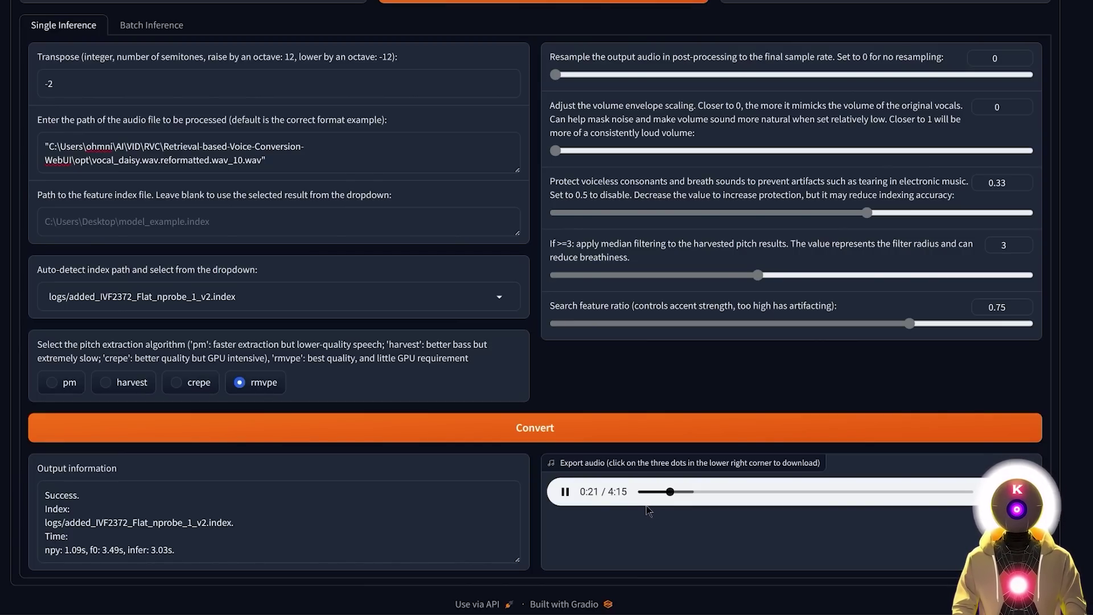
{"action": "left_click", "coordinate": [564, 491]}
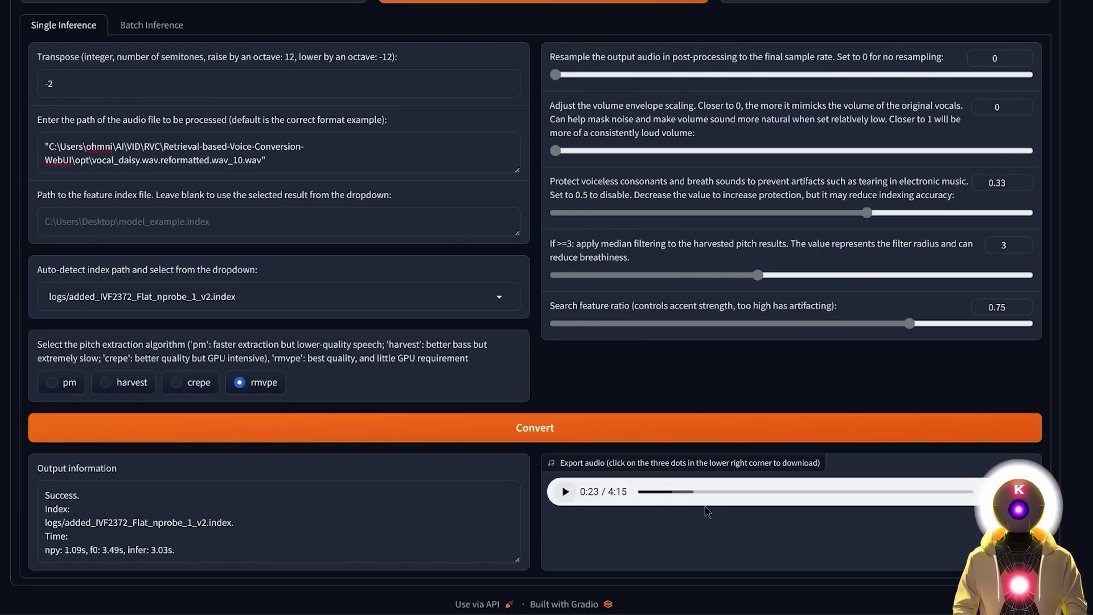
{"action": "left_click", "coordinate": [1020, 492]}
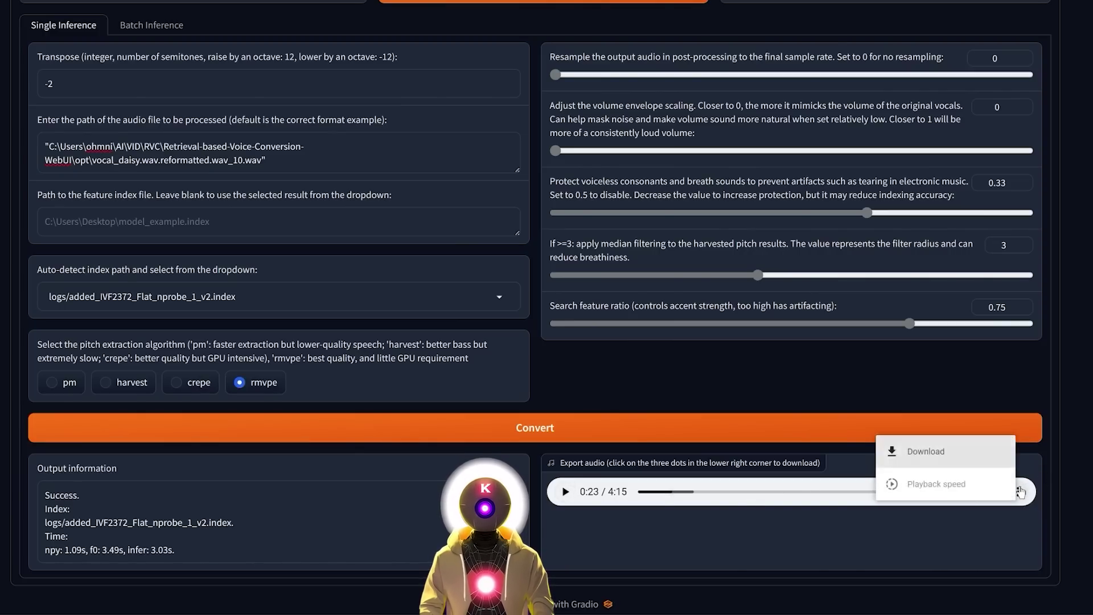
{"action": "left_click", "coordinate": [957, 449]}
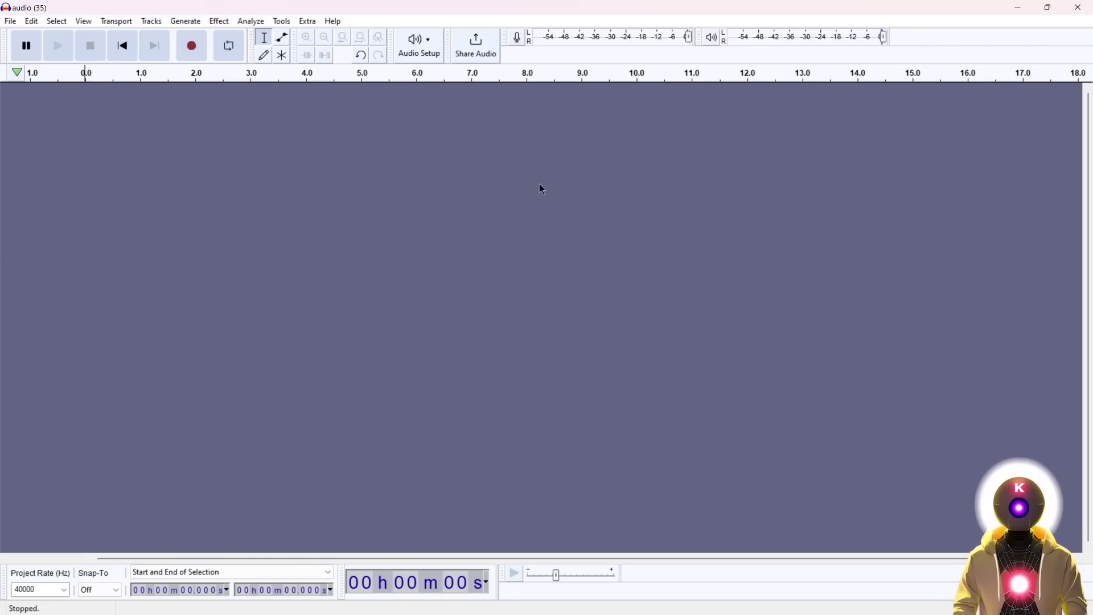
Add the instrument_daisy wav, preview it from about 5.6 s, then add audio (36).wav as a second track.
{"action": "key", "text": "alt+Tab"}
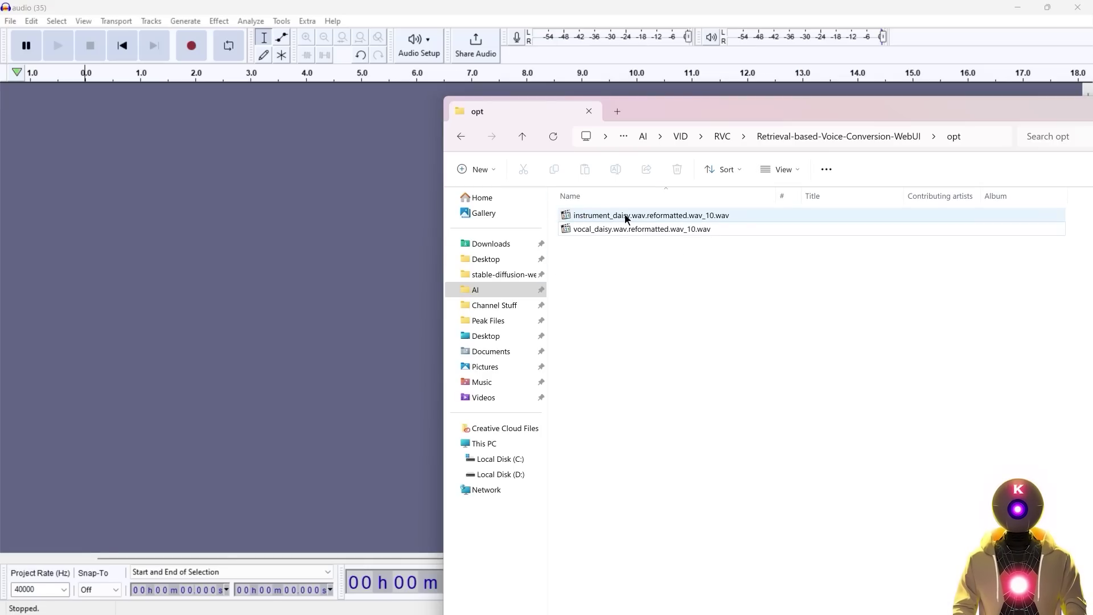
{"action": "left_click_drag", "start_coordinate": [626, 218], "coordinate": [267, 173]}
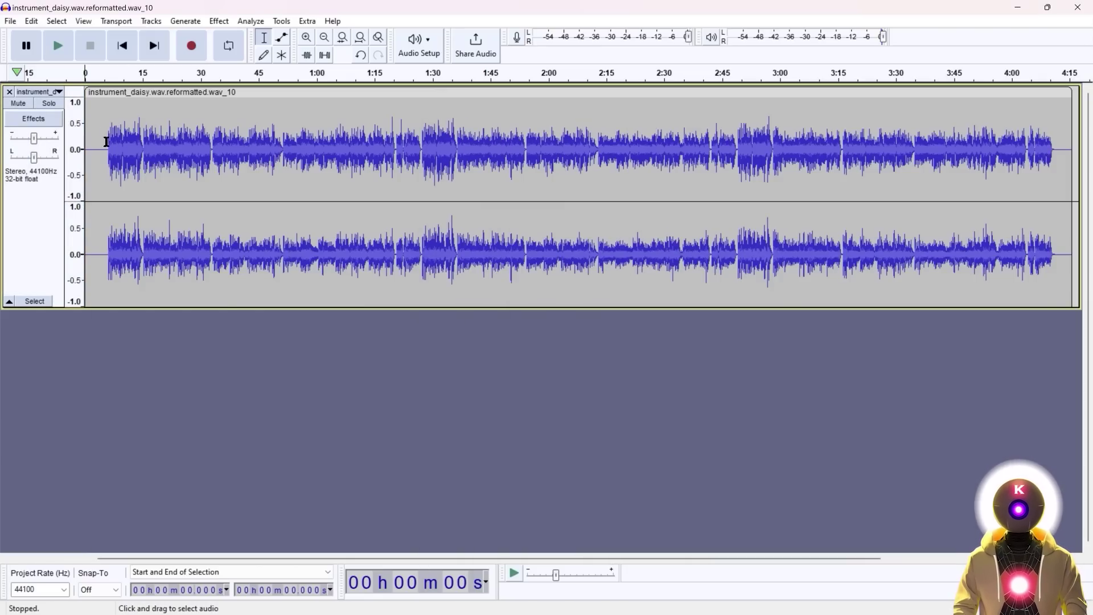
{"action": "left_click", "coordinate": [107, 142]}
{"action": "key", "text": "space"}
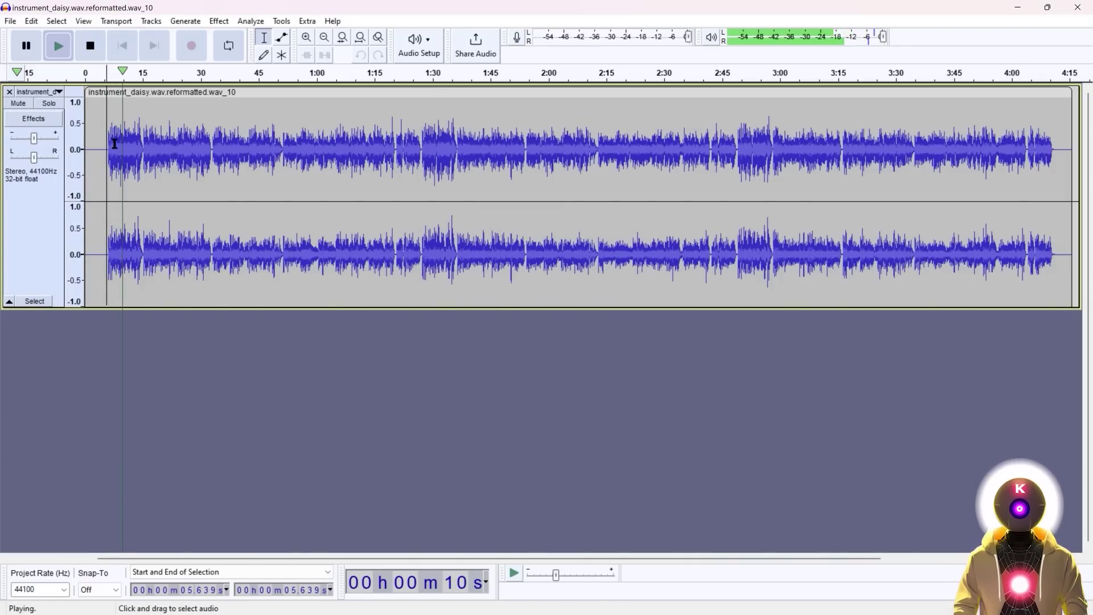
{"action": "key", "text": "space"}
{"action": "key", "text": "alt+Tab"}
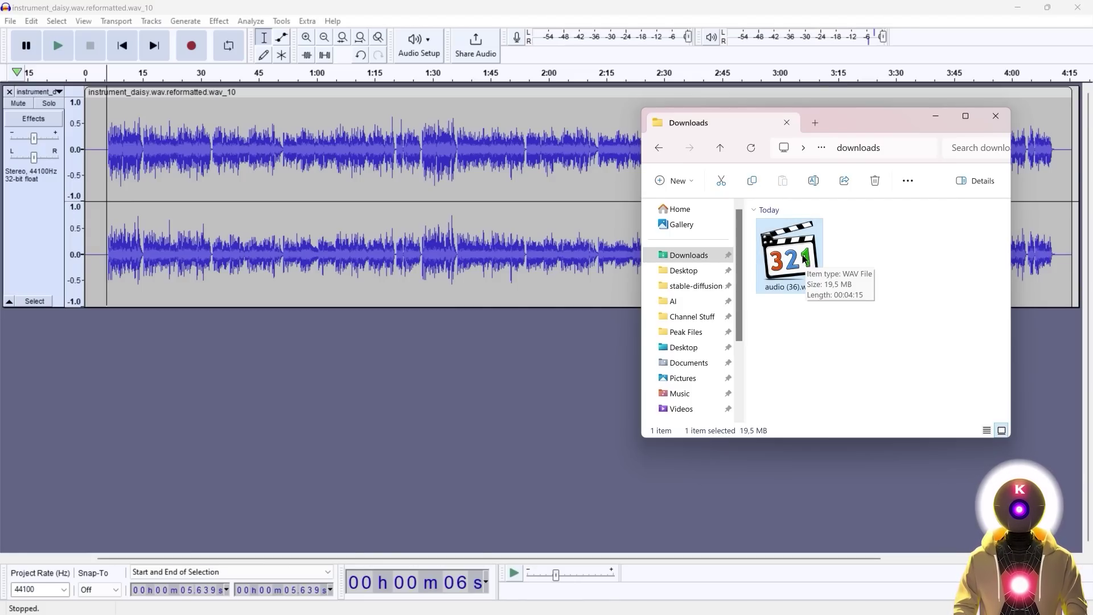
{"action": "left_click_drag", "start_coordinate": [807, 261], "coordinate": [387, 410]}
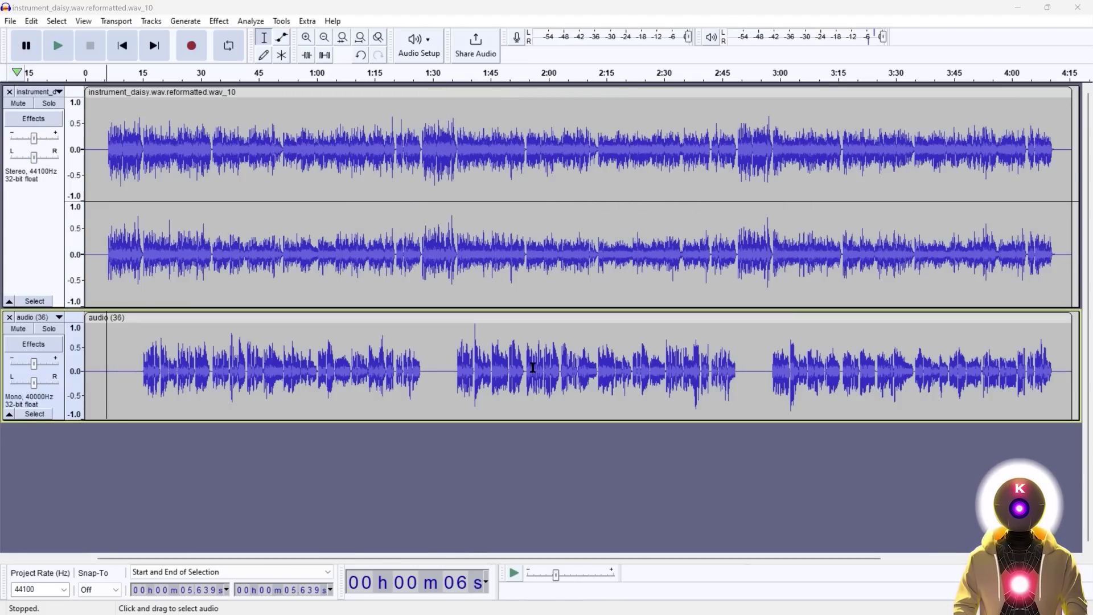
{"action": "left_click", "coordinate": [140, 286]}
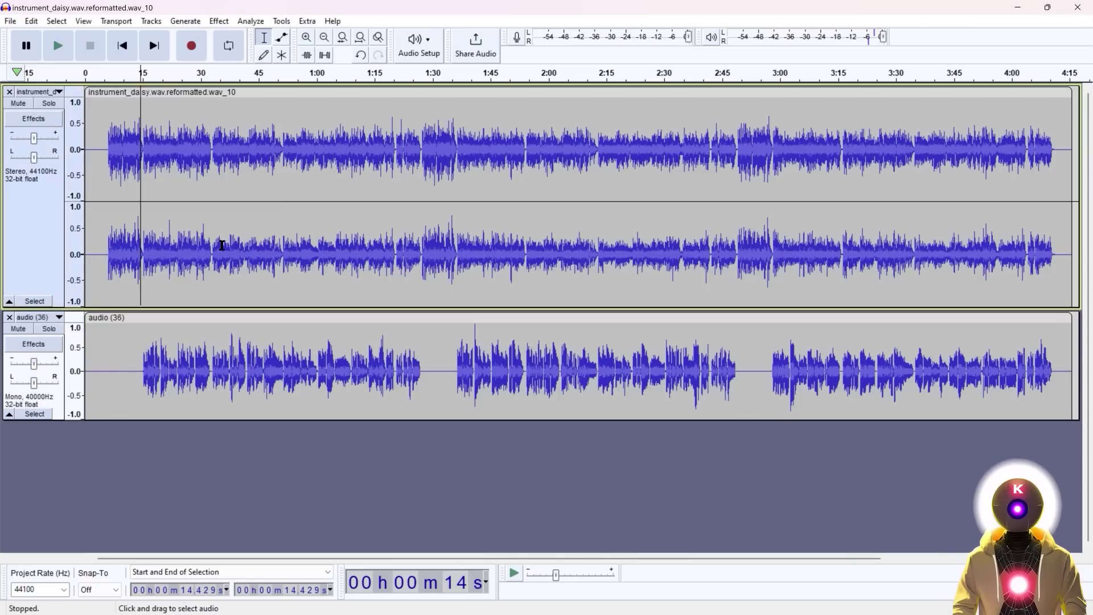
{"action": "key", "text": "space"}
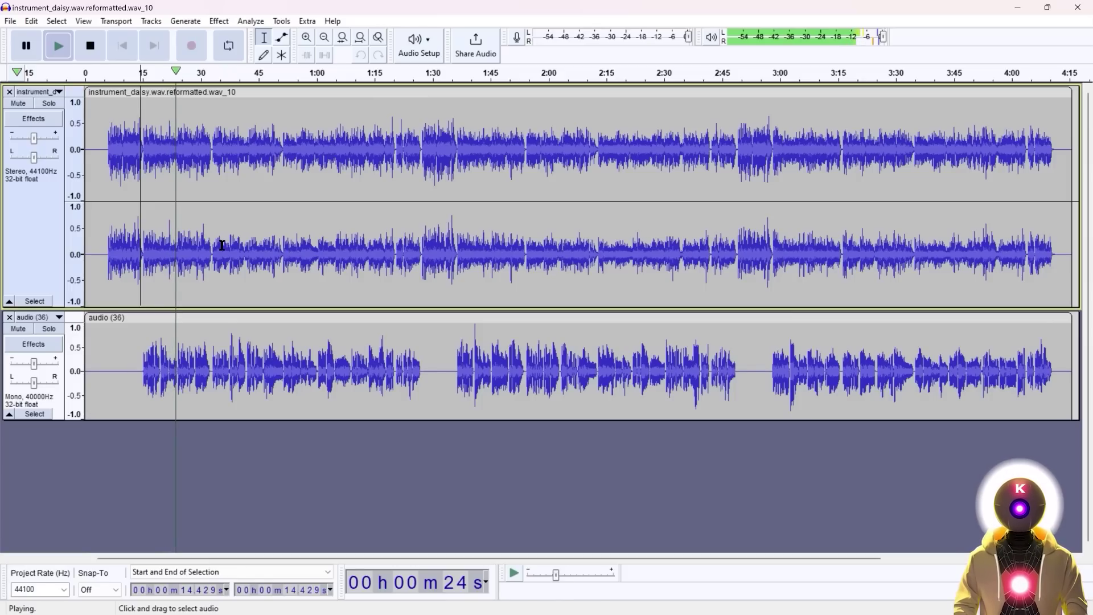
{"action": "key", "text": "space"}
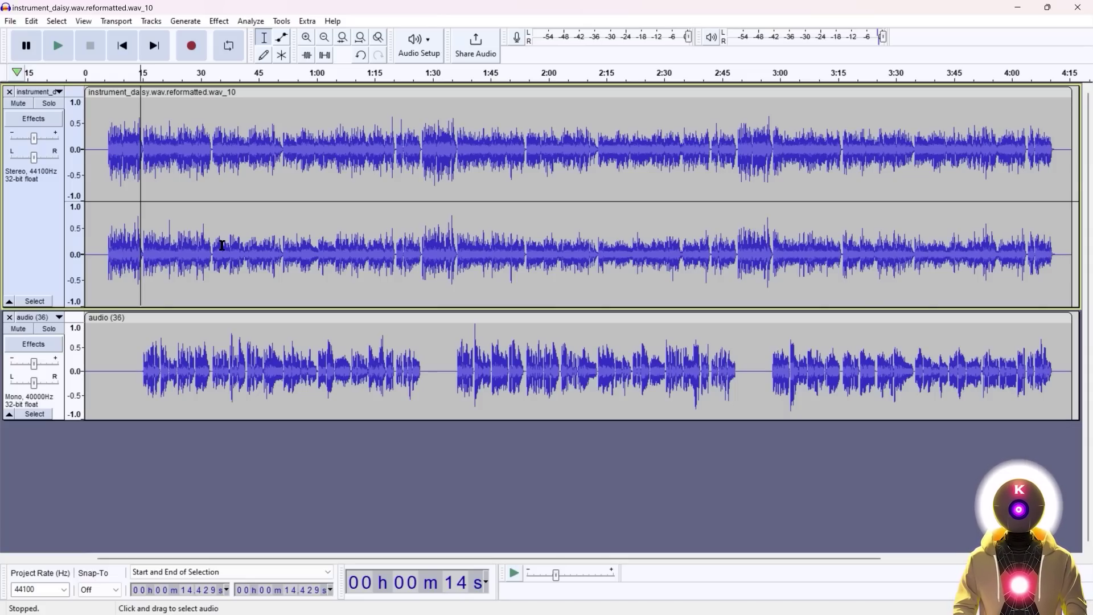
Select the whole instrumental clip and apply Amplify at -0.6 dB.
{"action": "left_click", "coordinate": [300, 410]}
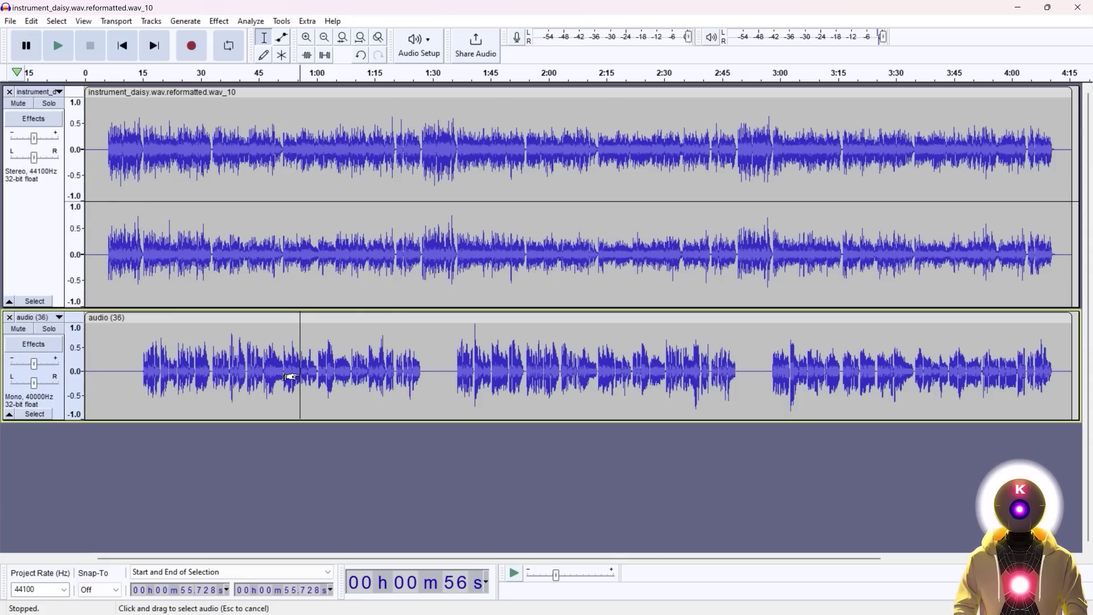
{"action": "double_click", "coordinate": [302, 372]}
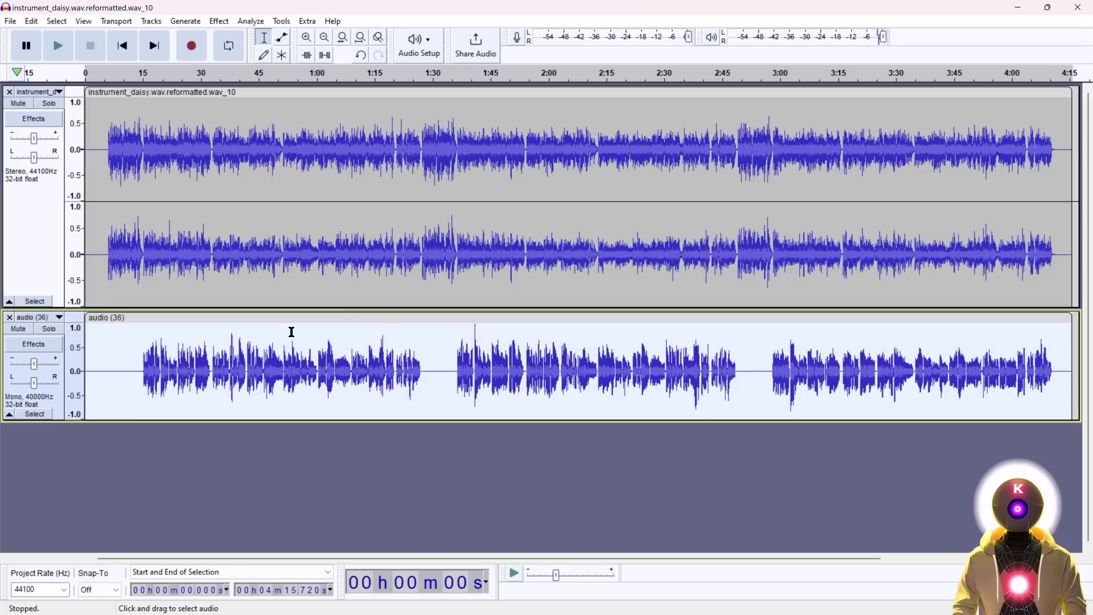
{"action": "double_click", "coordinate": [335, 137]}
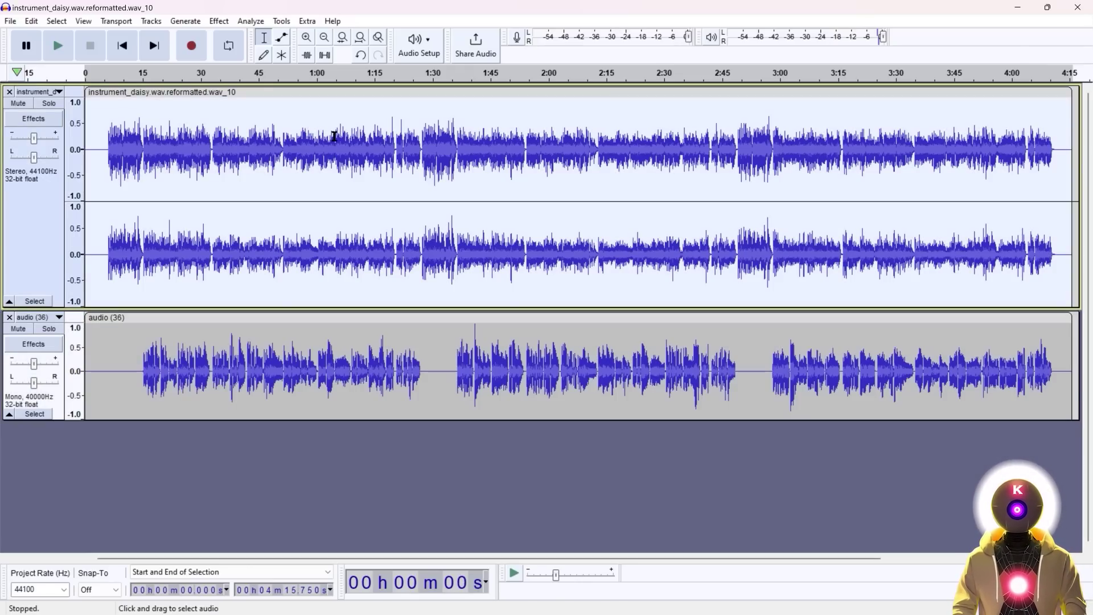
{"action": "left_click", "coordinate": [279, 149]}
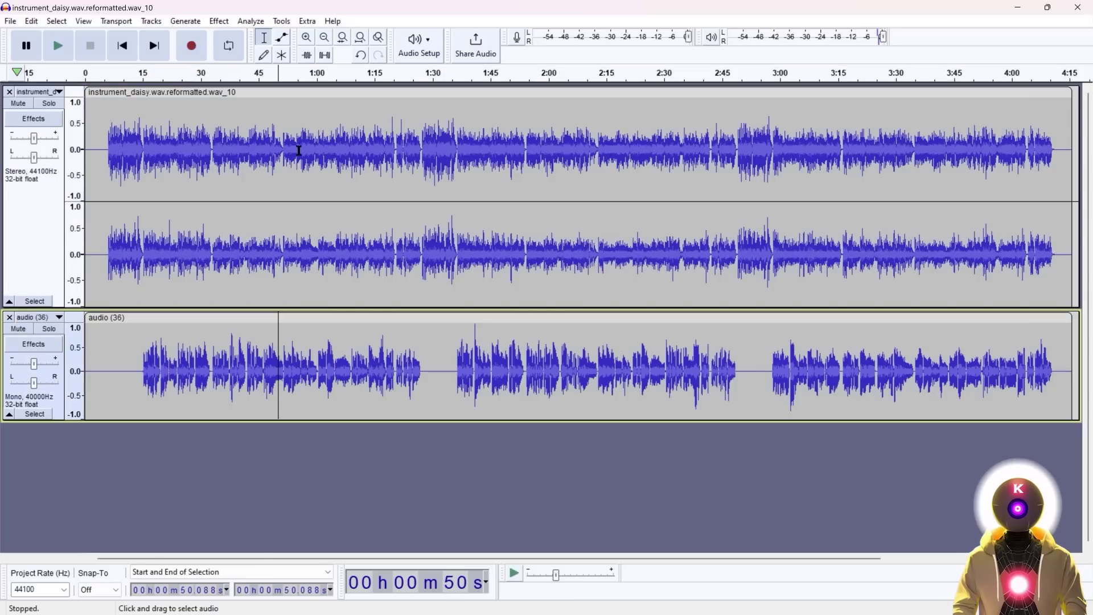
{"action": "double_click", "coordinate": [292, 145]}
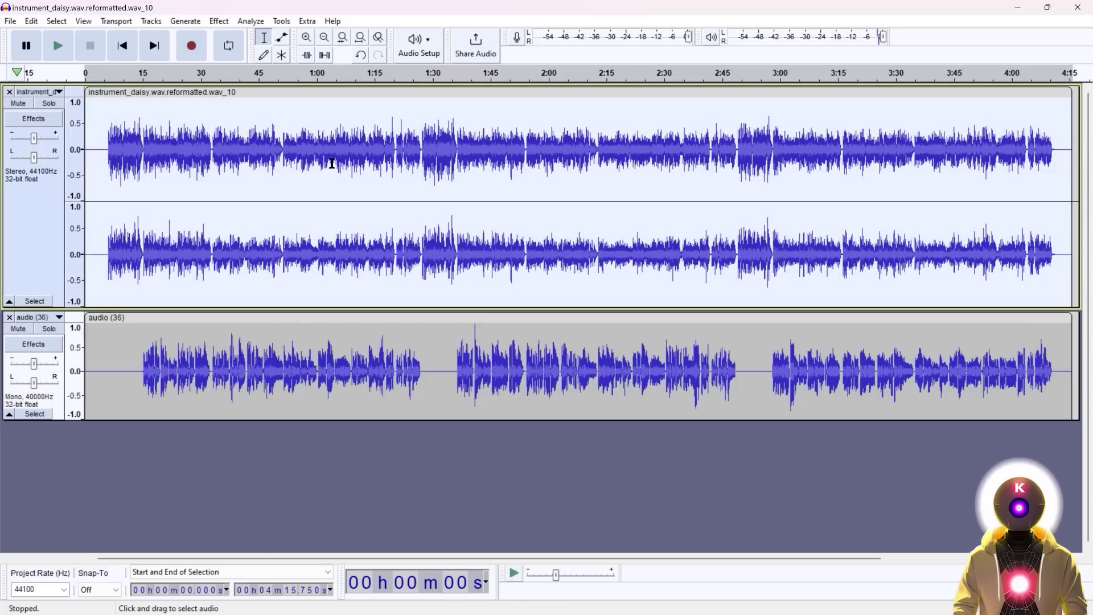
{"action": "left_click", "coordinate": [219, 22]}
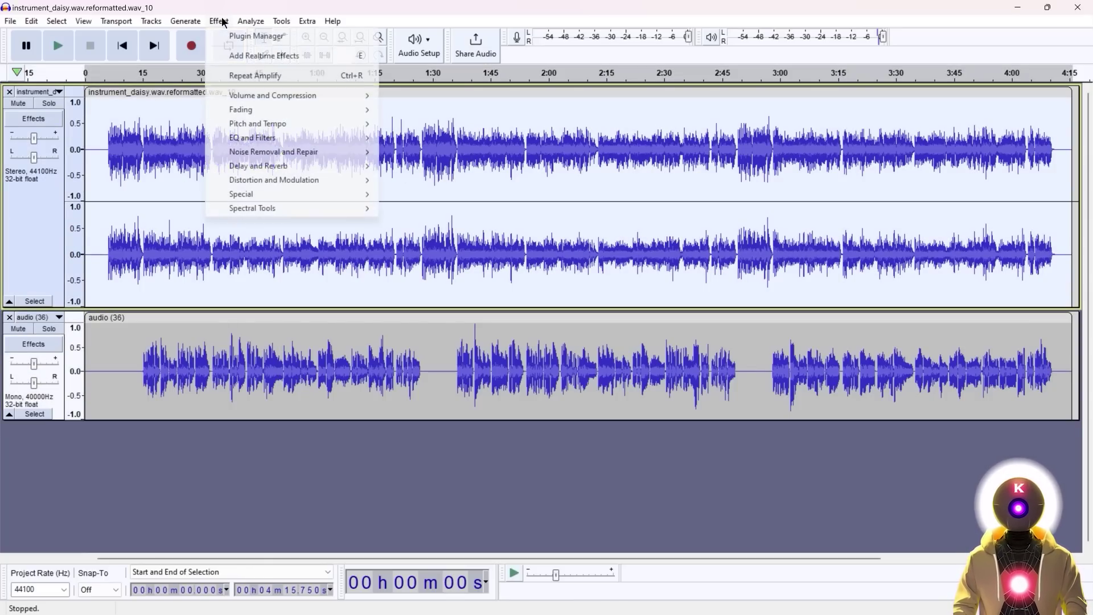
{"action": "mouse_move", "coordinate": [290, 93]}
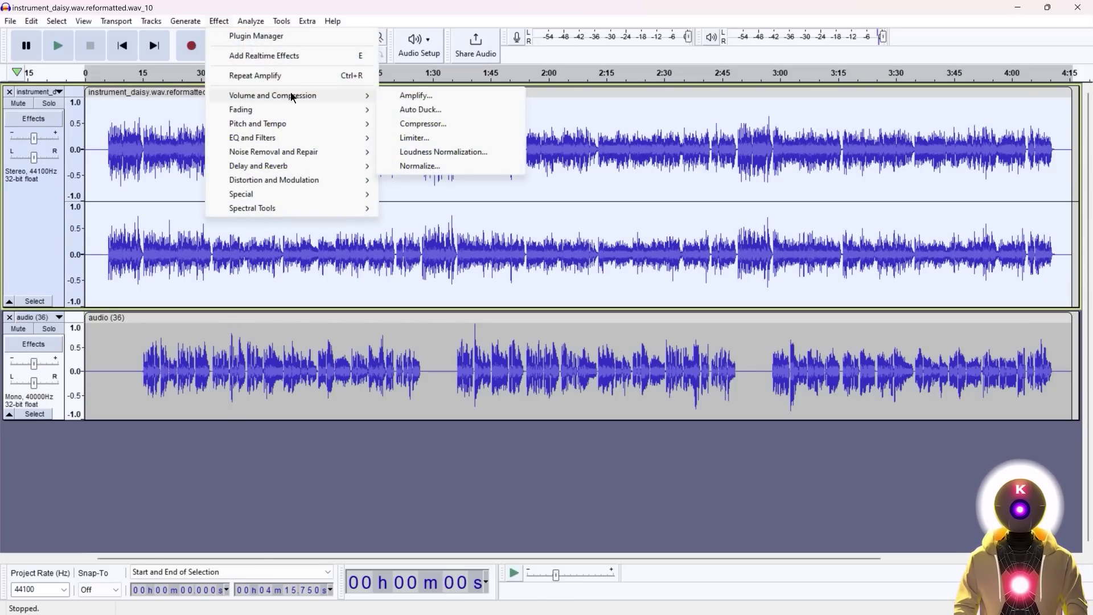
{"action": "left_click", "coordinate": [427, 99]}
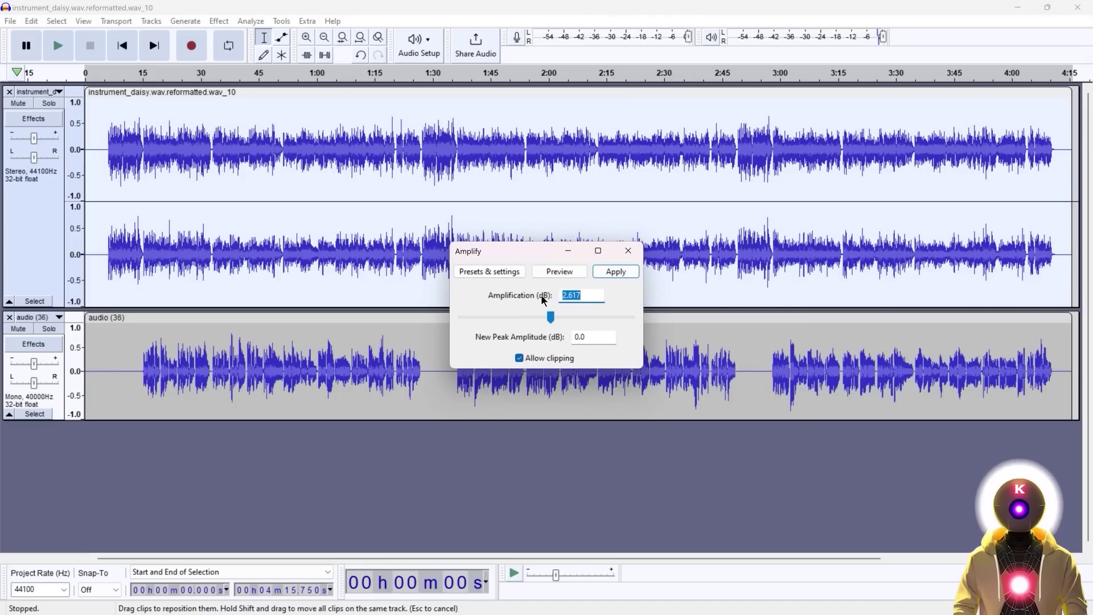
{"action": "left_click_drag", "start_coordinate": [551, 317], "coordinate": [542, 315]}
{"action": "left_click", "coordinate": [615, 272]}
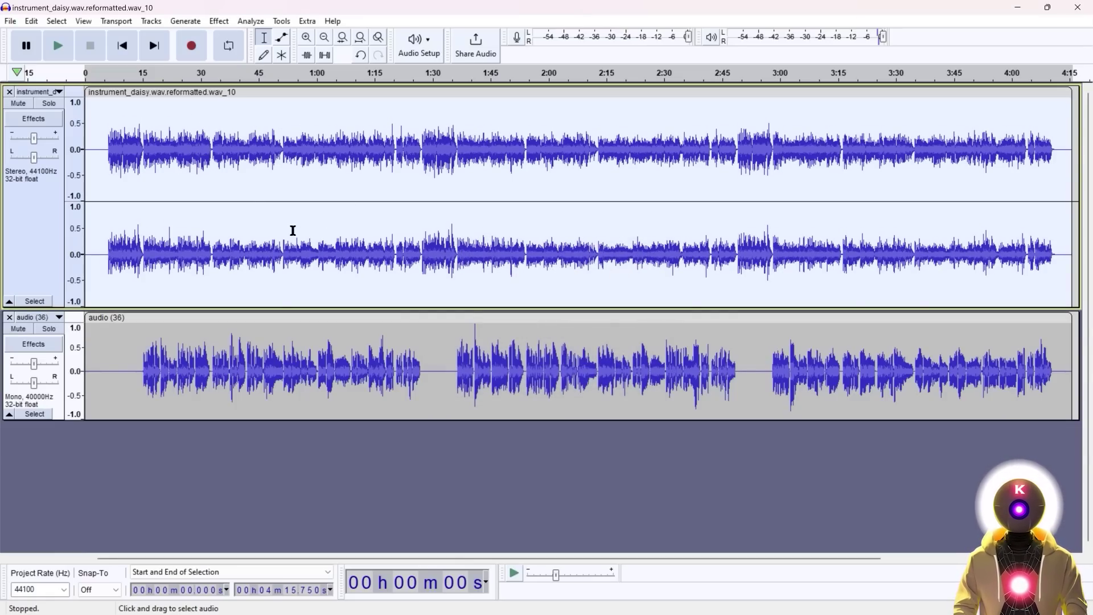
Select the whole audio (36) vocal clip and apply Amplify at 2.5 dB.
{"action": "left_click", "coordinate": [268, 355]}
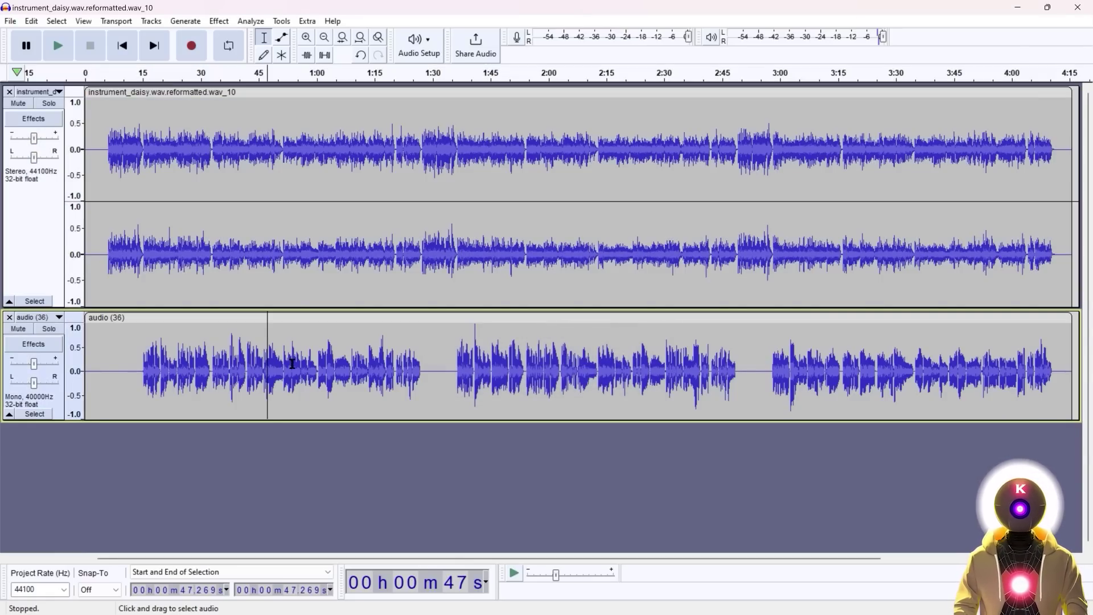
{"action": "left_click", "coordinate": [306, 367]}
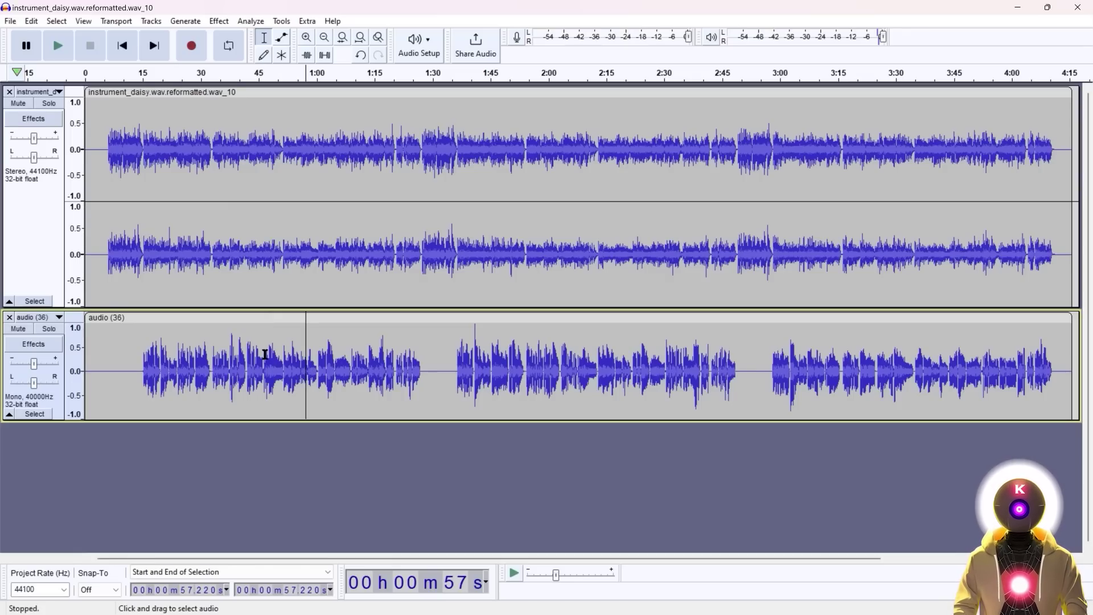
{"action": "double_click", "coordinate": [264, 354]}
{"action": "left_click", "coordinate": [219, 21]}
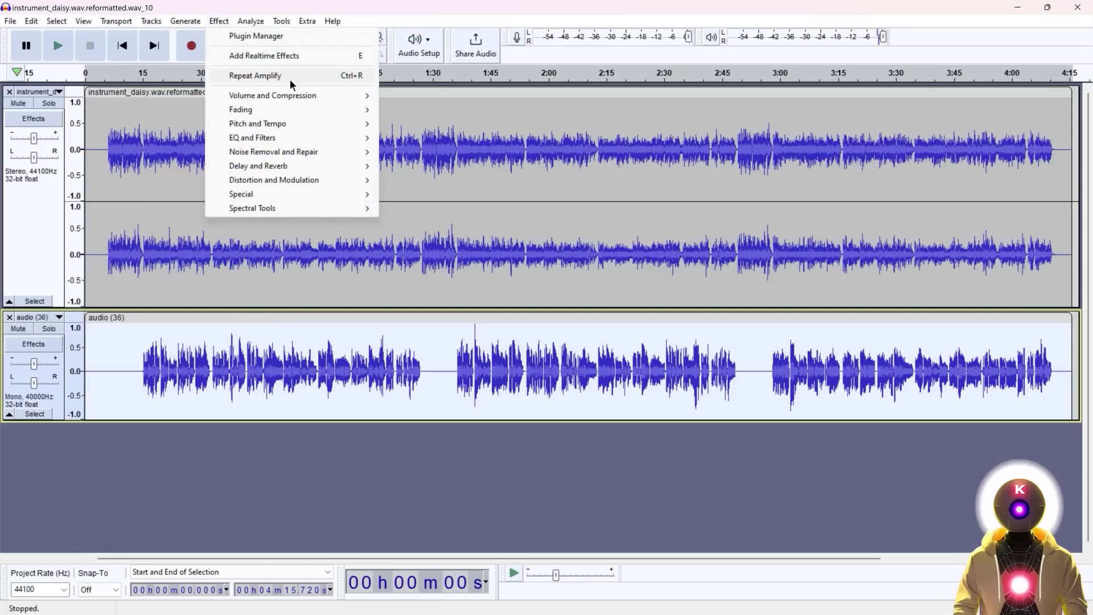
{"action": "mouse_move", "coordinate": [304, 94]}
{"action": "left_click", "coordinate": [416, 95]}
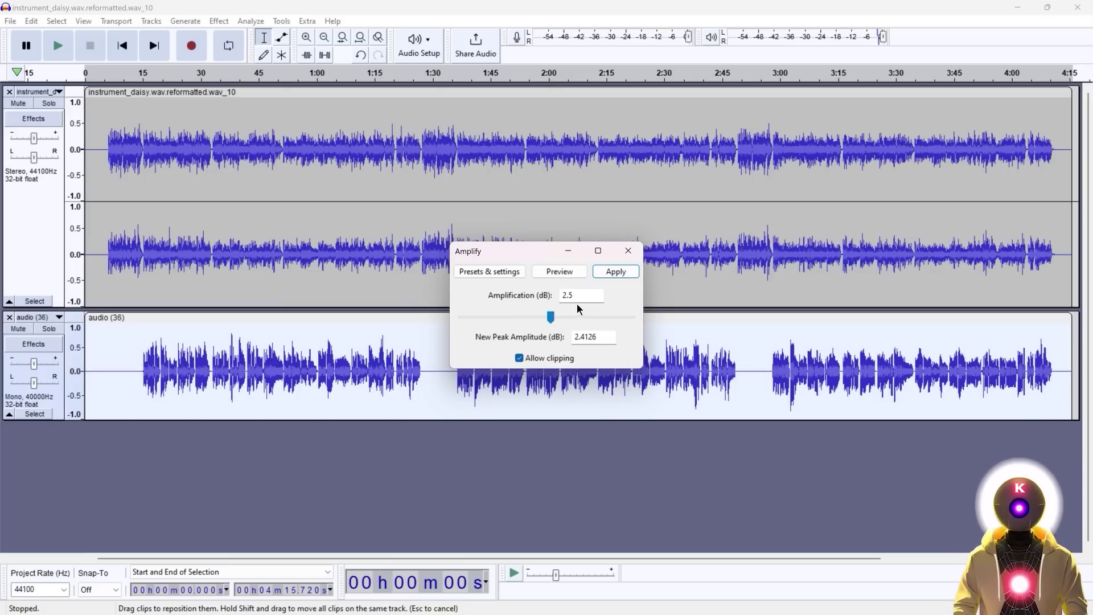
{"action": "left_click", "coordinate": [617, 272]}
Play both tracks from about 13 seconds to check the balance.
{"action": "left_click", "coordinate": [135, 254]}
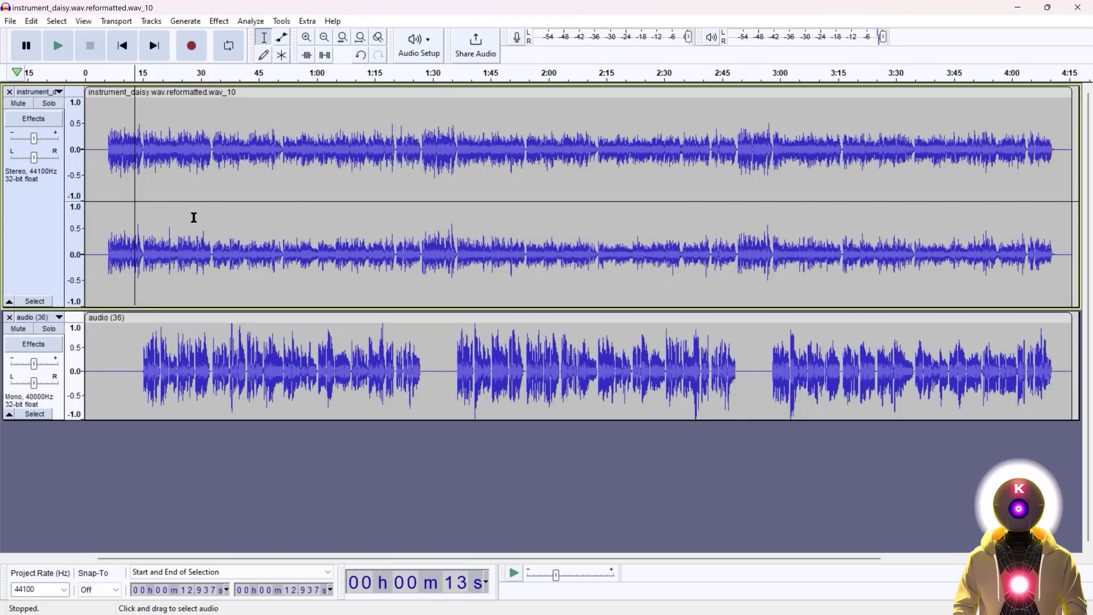
{"action": "key", "text": "space"}
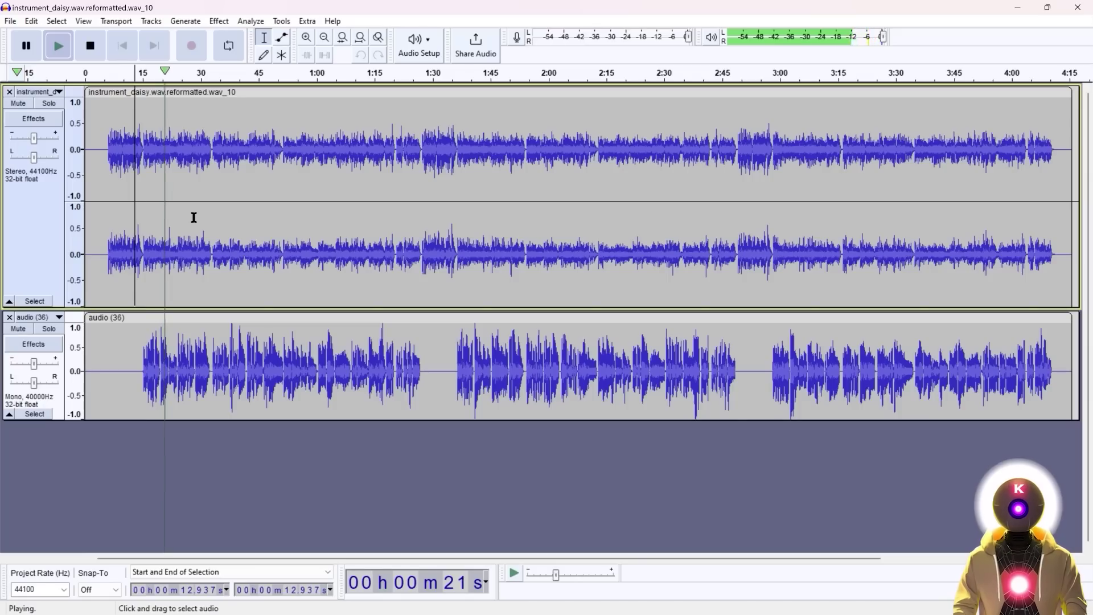
{"action": "key", "text": "space"}
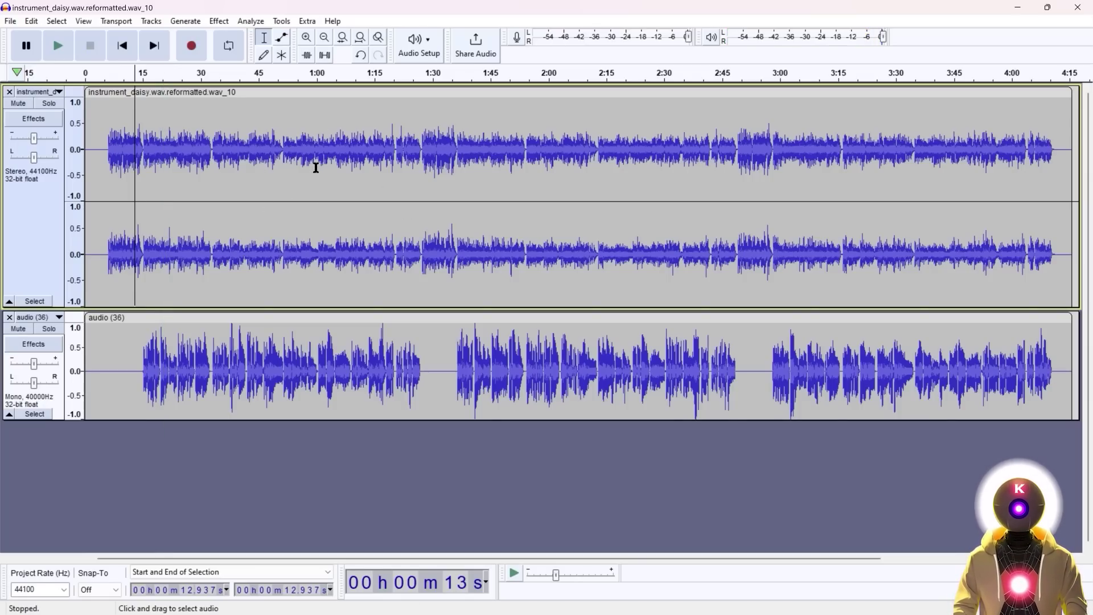
Bring up the File menu's Export options (MP3, WAV, OGG) for the finished mix.
{"action": "left_click", "coordinate": [10, 21]}
{"action": "mouse_move", "coordinate": [73, 122]}
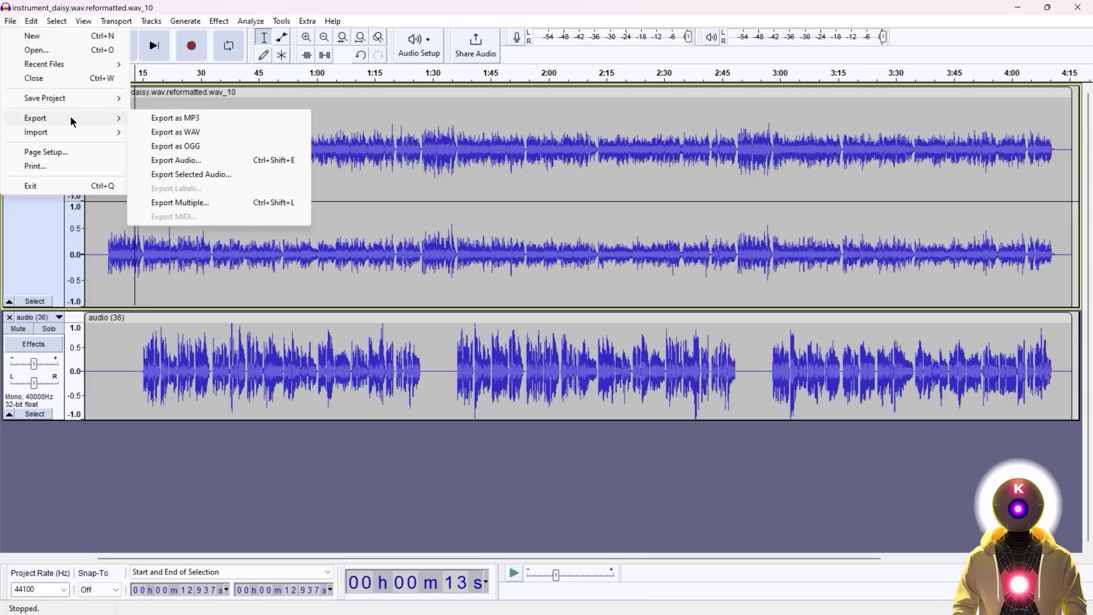